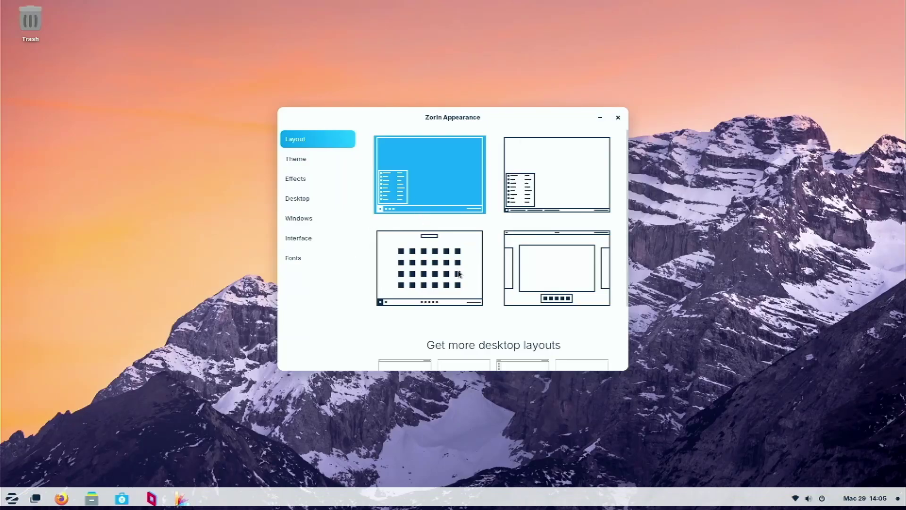
# Step: Try the centered taskbar layout, revert to left-aligned, then open VLC's official download page
pyautogui.click(456, 270)
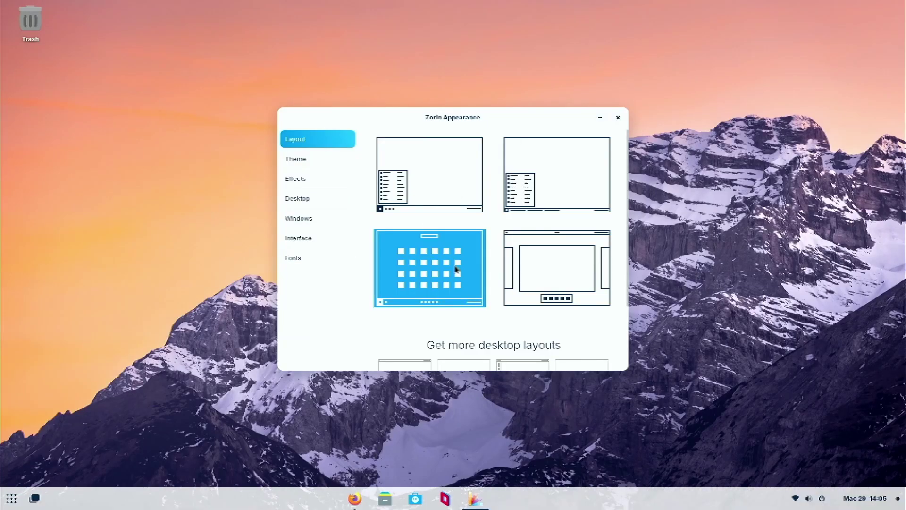
pyautogui.click(420, 174)
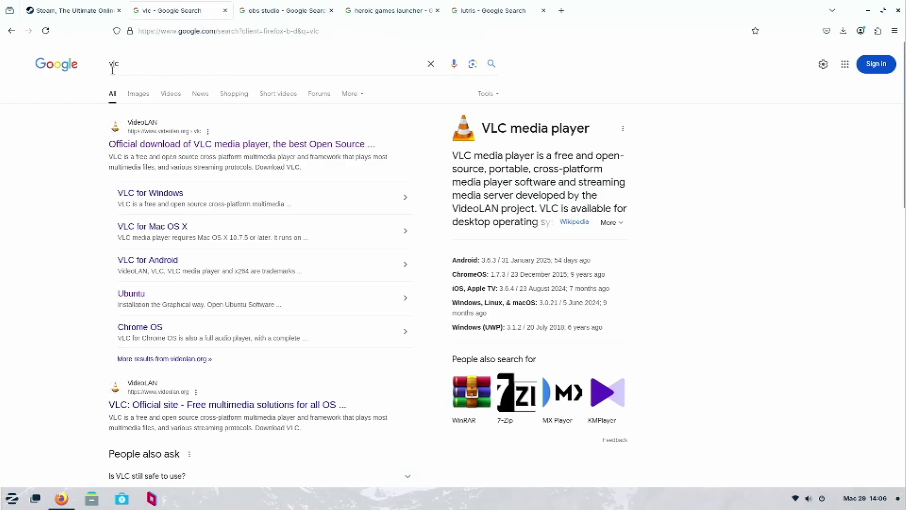
pyautogui.click(187, 150)
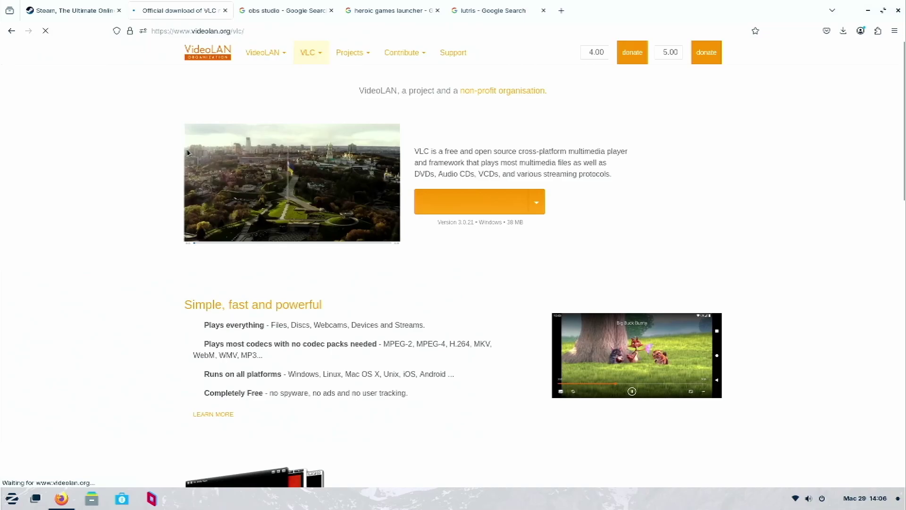
# Step: Go to VLC for Ubuntu and bring up its Snap Store entry in the software store
pyautogui.click(498, 208)
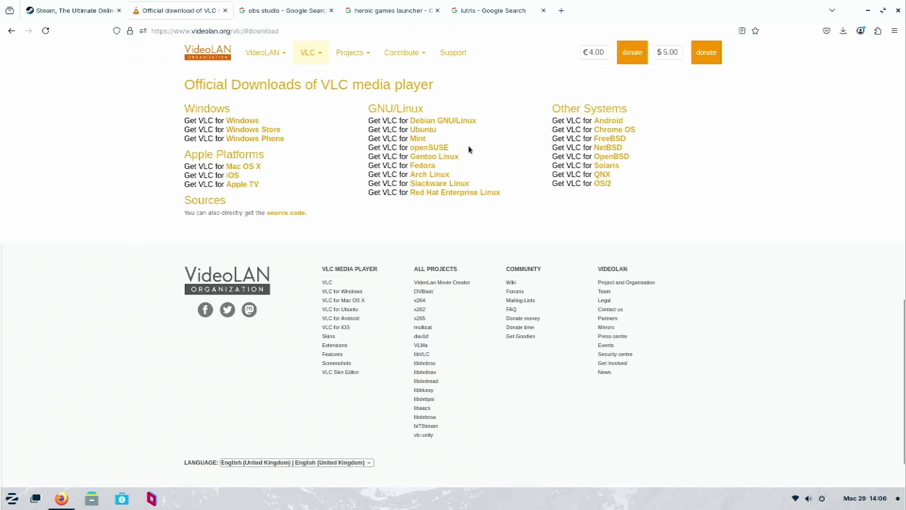
pyautogui.moveTo(437, 130); pyautogui.dragTo(410, 119)
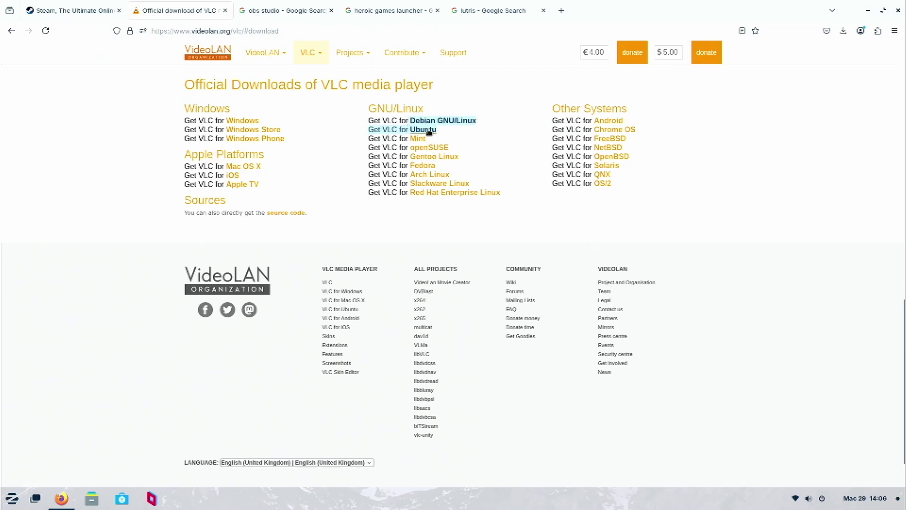
pyautogui.click(429, 131)
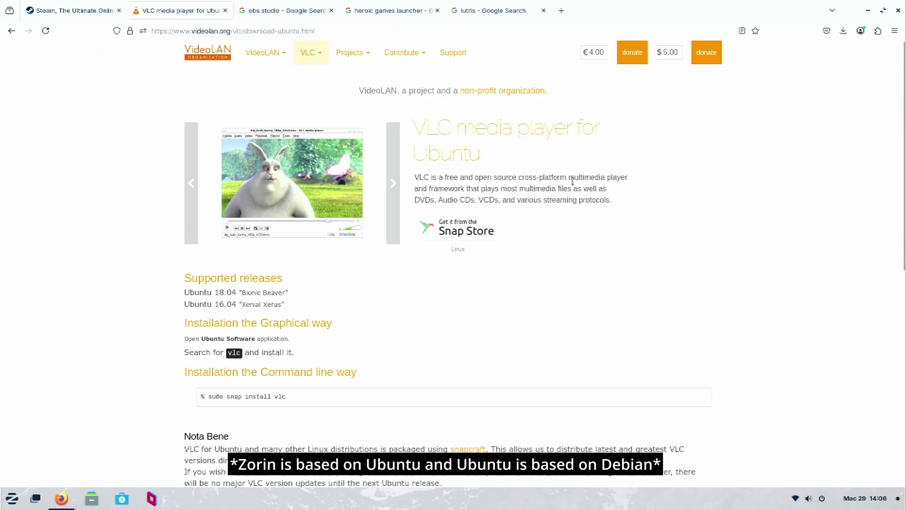
pyautogui.click(487, 234)
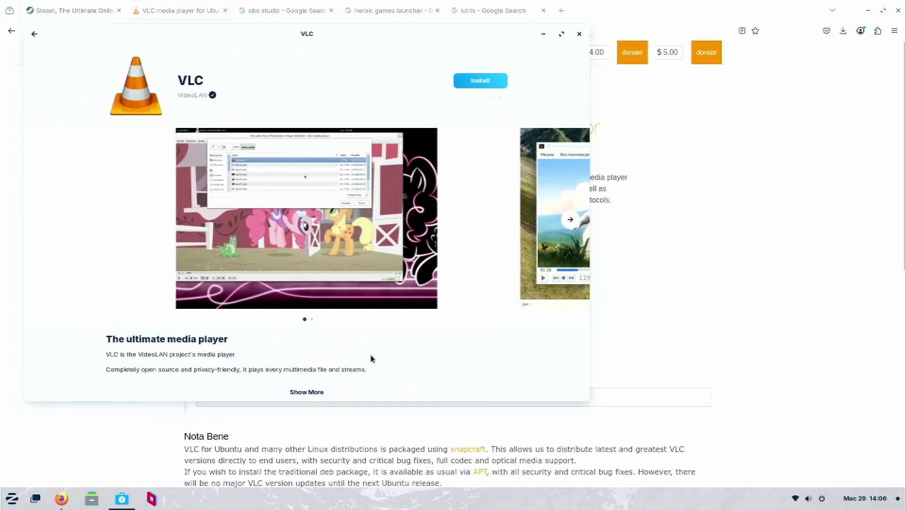
# Step: Install VLC from Flathub and launch it with metadata network access disallowed
pyautogui.click(495, 81)
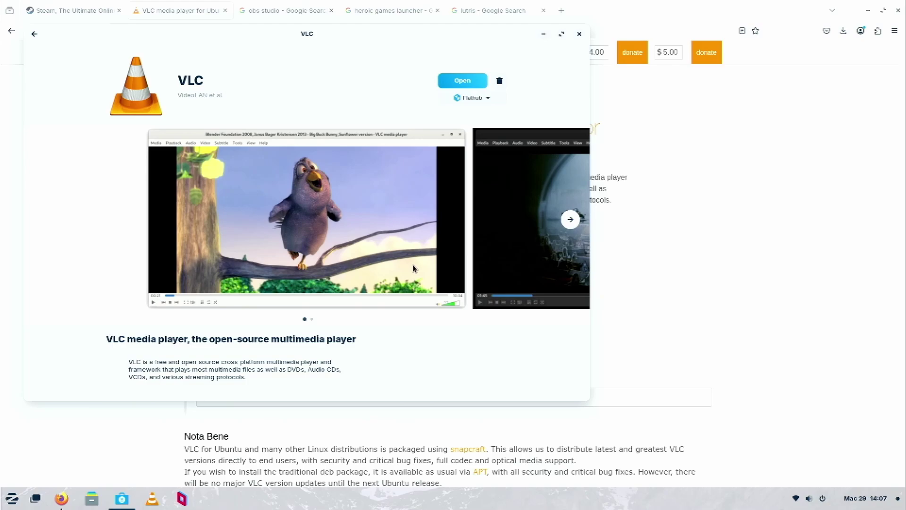
pyautogui.click(372, 311)
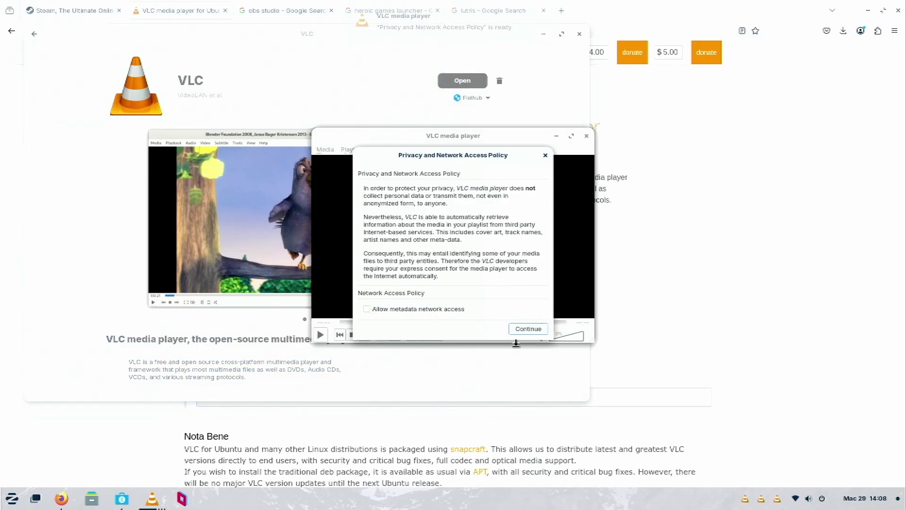
pyautogui.click(520, 330)
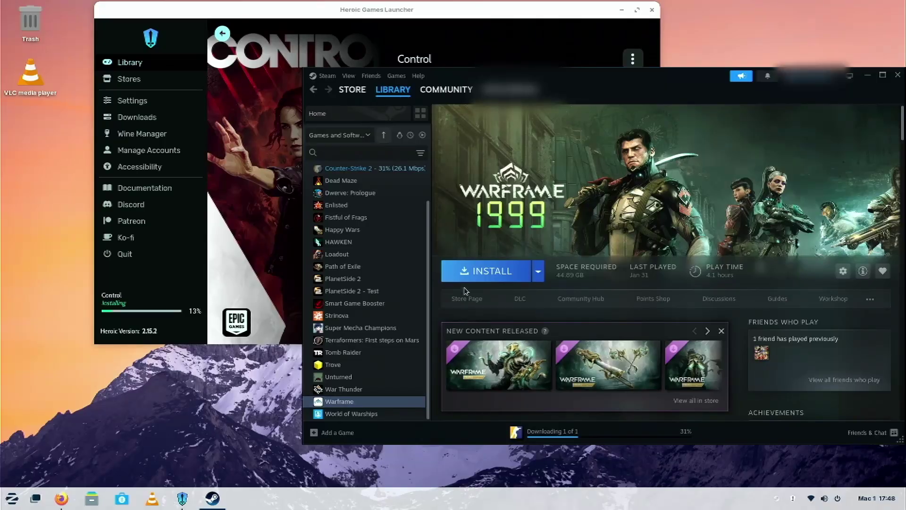
# Step: Install Warframe from the Steam library to the Local Drive
pyautogui.click(510, 273)
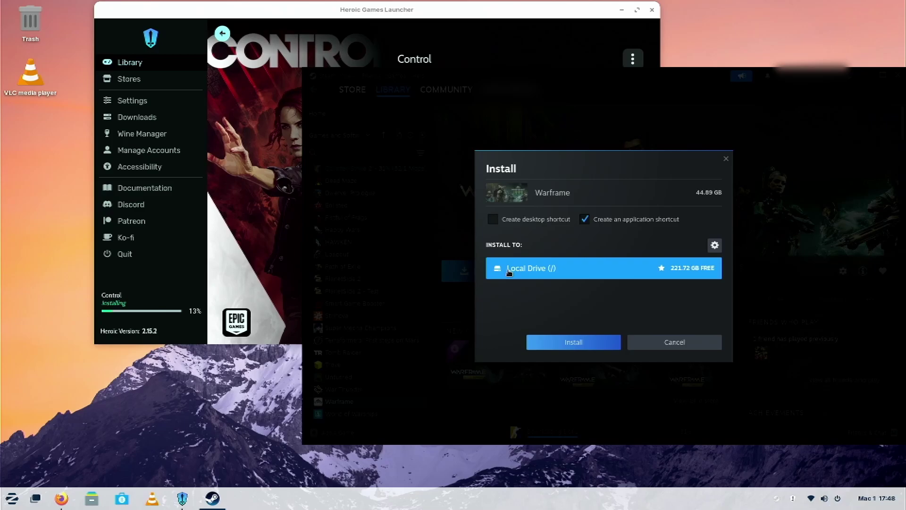
pyautogui.click(587, 342)
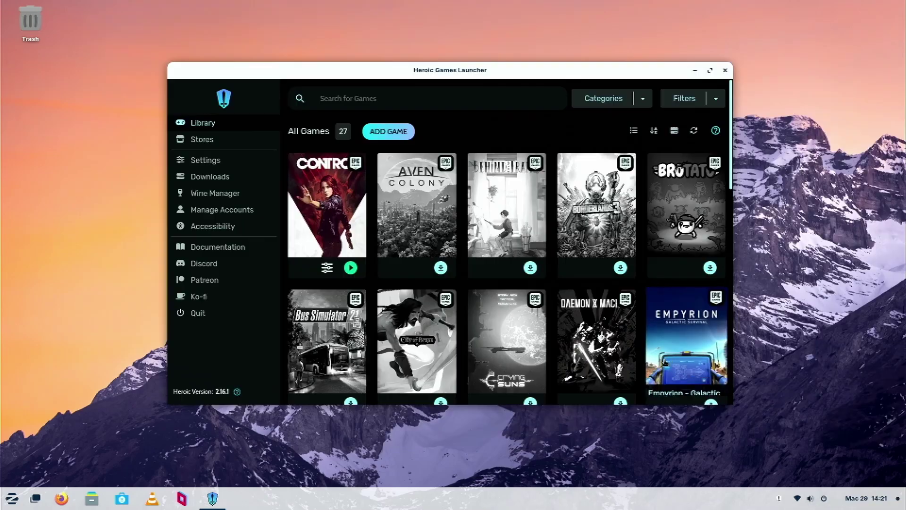
# Step: Open Tomb Raider GAME OF THE YEAR EDITION and review its system requirements and install size
pyautogui.scroll(-10, 683, 360)
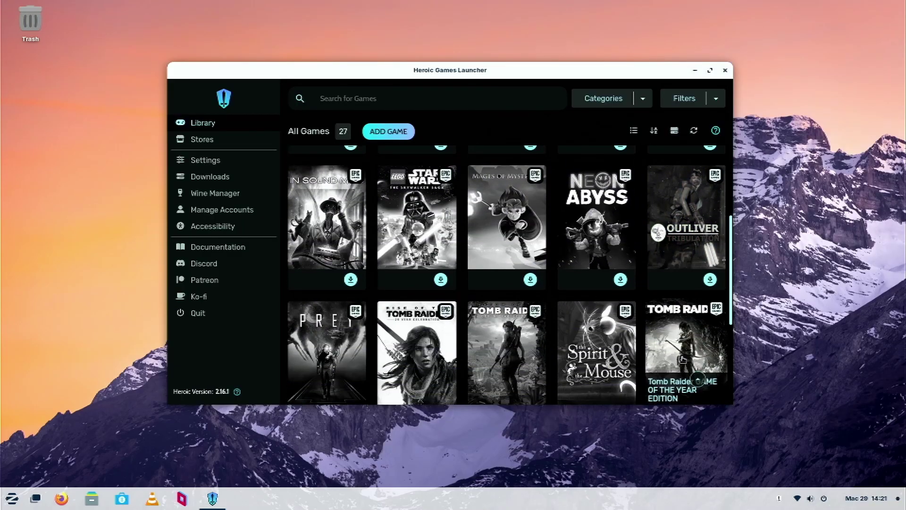
pyautogui.click(678, 352)
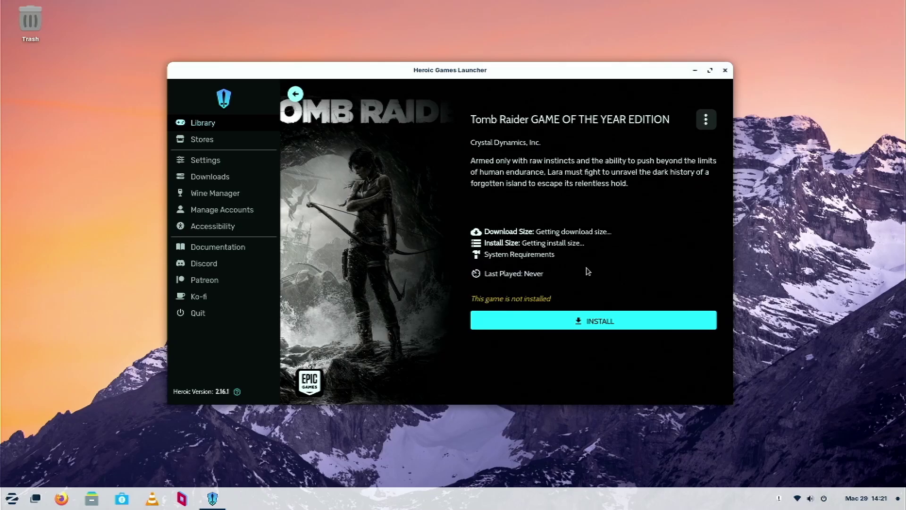
pyautogui.click(559, 257)
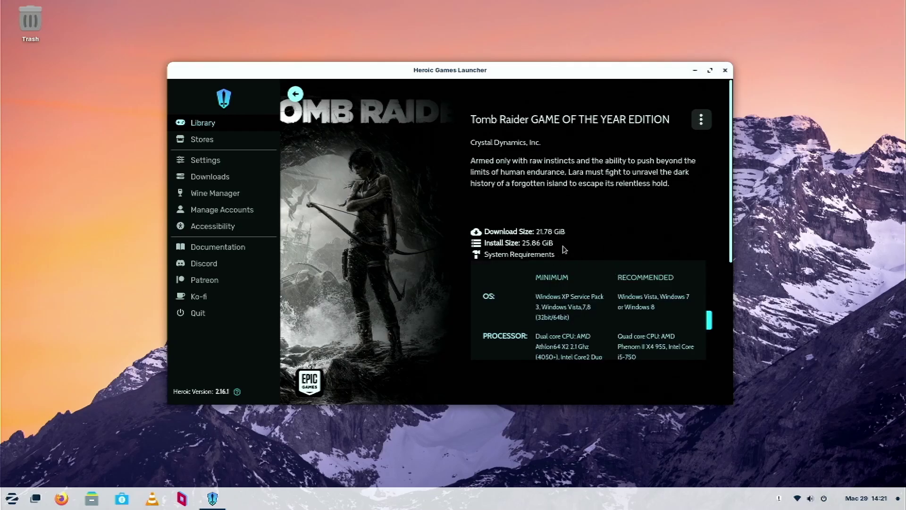
pyautogui.moveTo(536, 231); pyautogui.dragTo(559, 232)
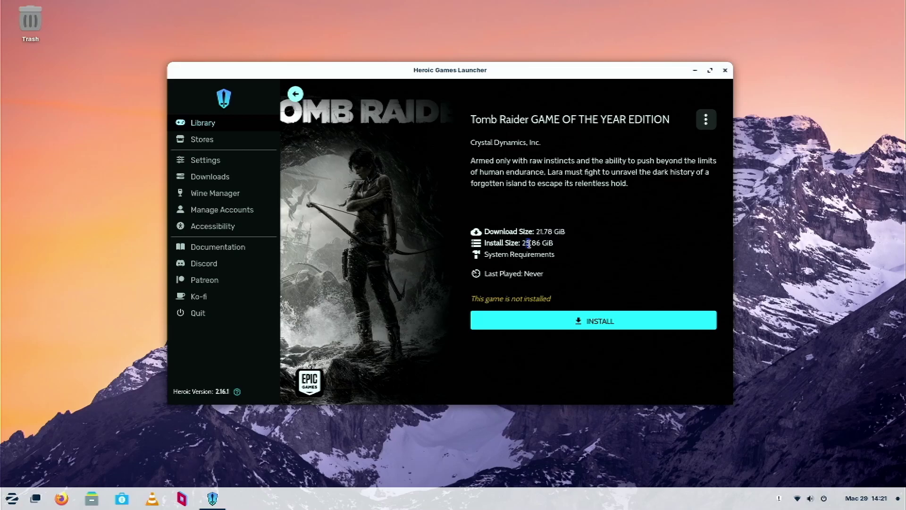
pyautogui.click(547, 254)
pyautogui.scroll(-3, 566, 236)
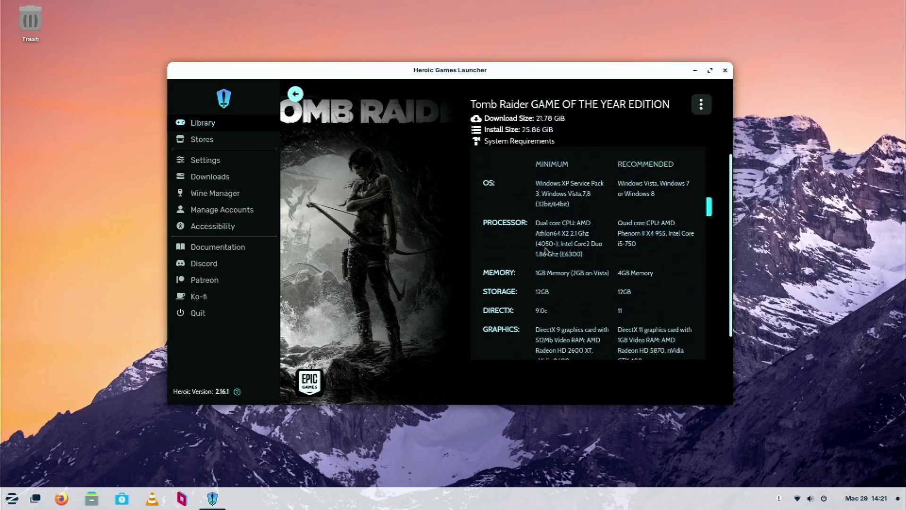
pyautogui.scroll(-1, 665, 277)
# Step: Return to the library and open VALORANT's page showing its denied Vanguard anticheat
pyautogui.press('Escape')
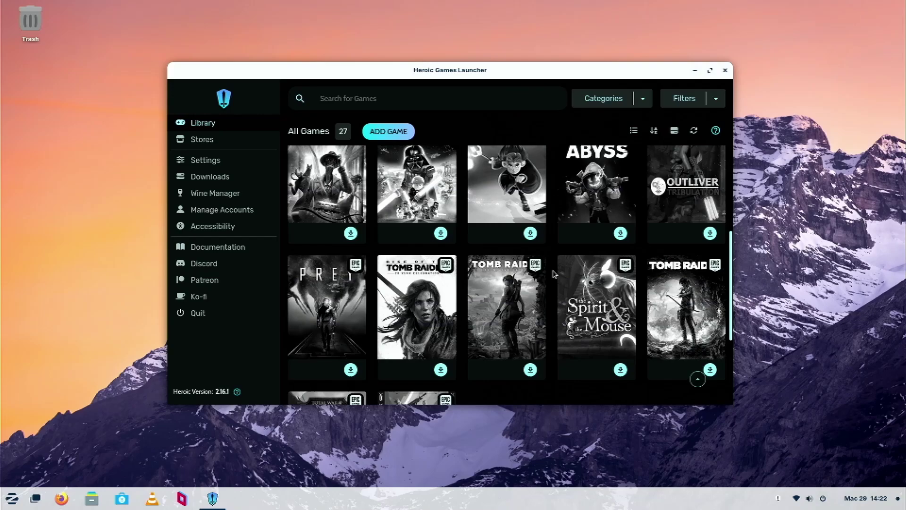
pyautogui.scroll(-10, 518, 272)
pyautogui.click(436, 260)
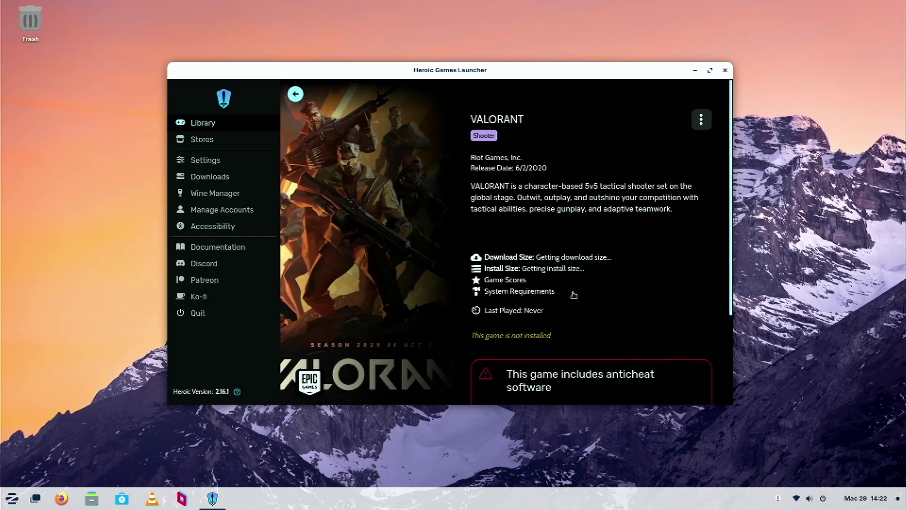
pyautogui.scroll(-3, 576, 293)
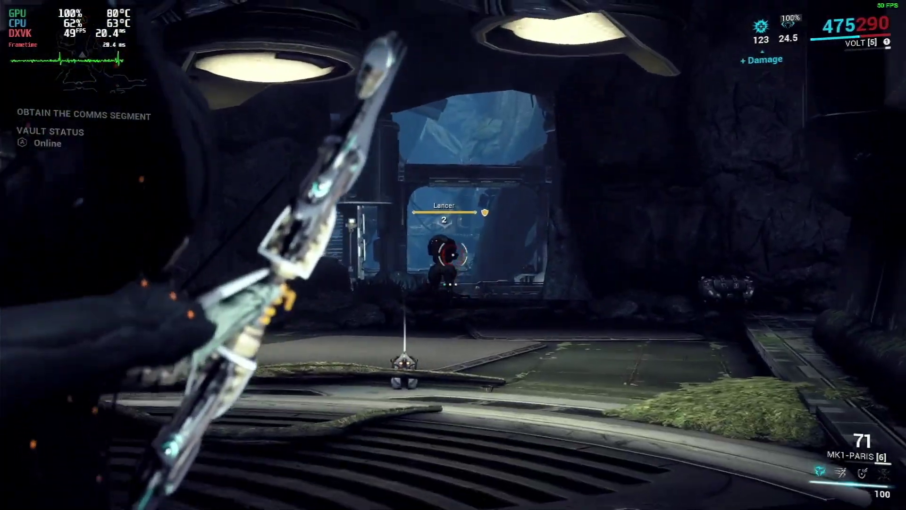
pyautogui.press('2')
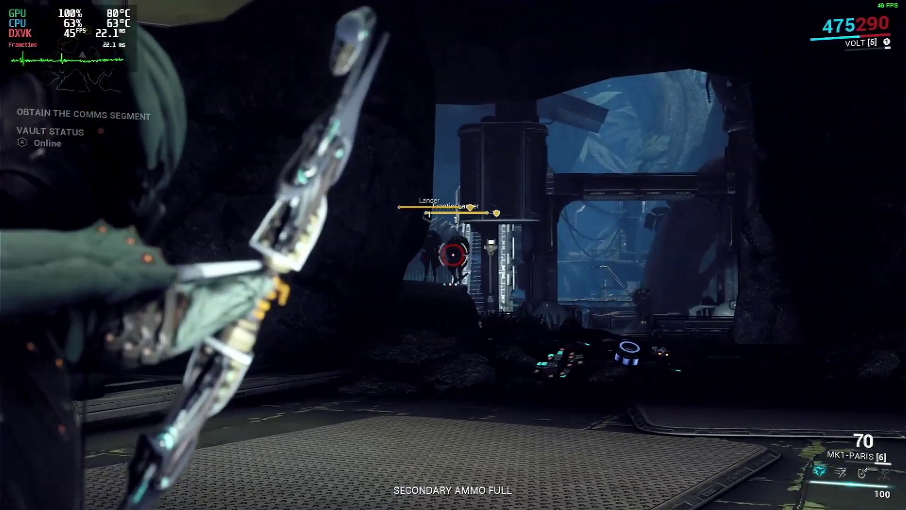
pyautogui.click(453, 259)
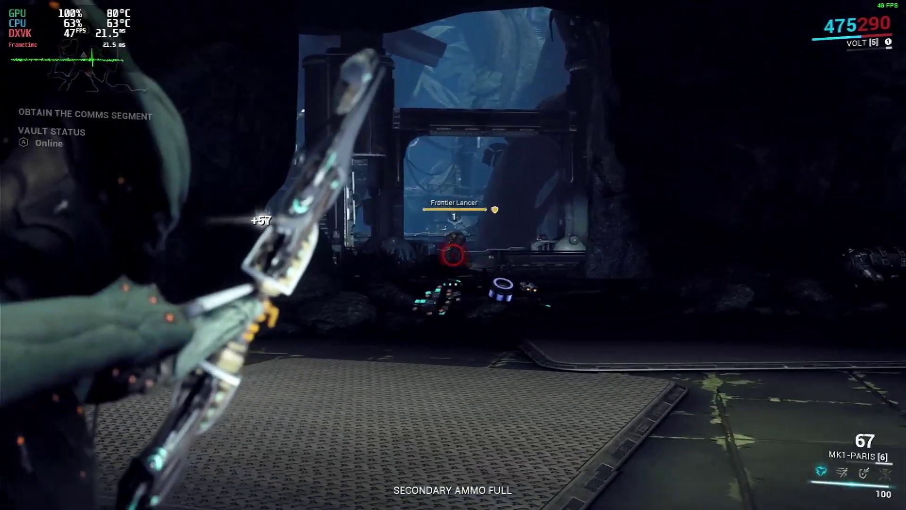
pyautogui.click(452, 255)
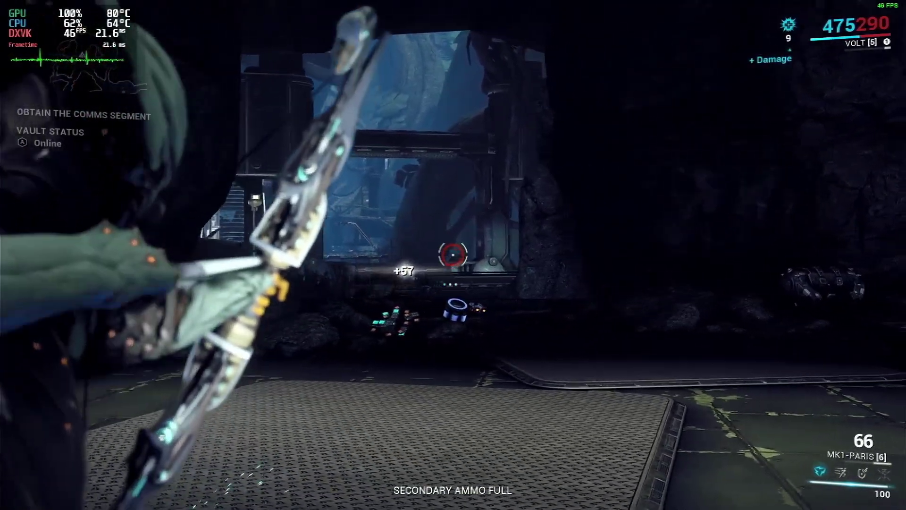
pyautogui.click(452, 255)
pyautogui.press('w')
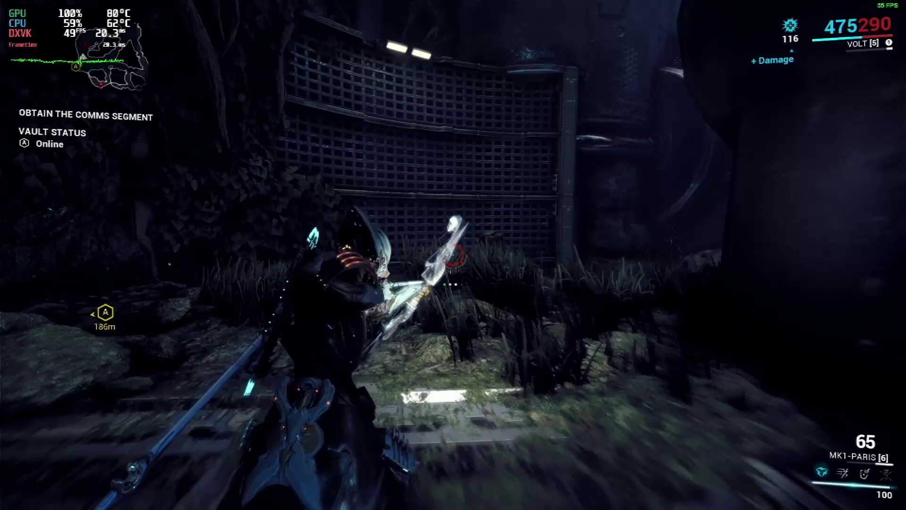
pyautogui.press('e')
pyautogui.press('w')
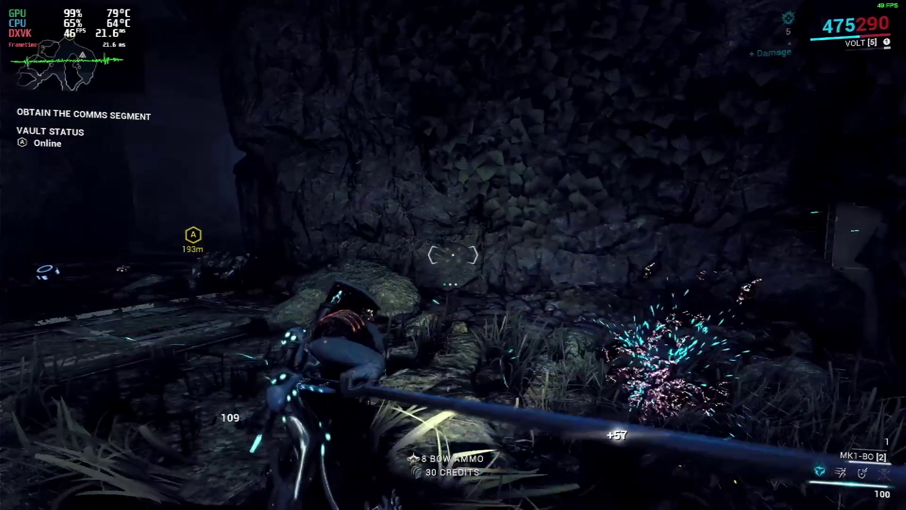
pyautogui.press('w')
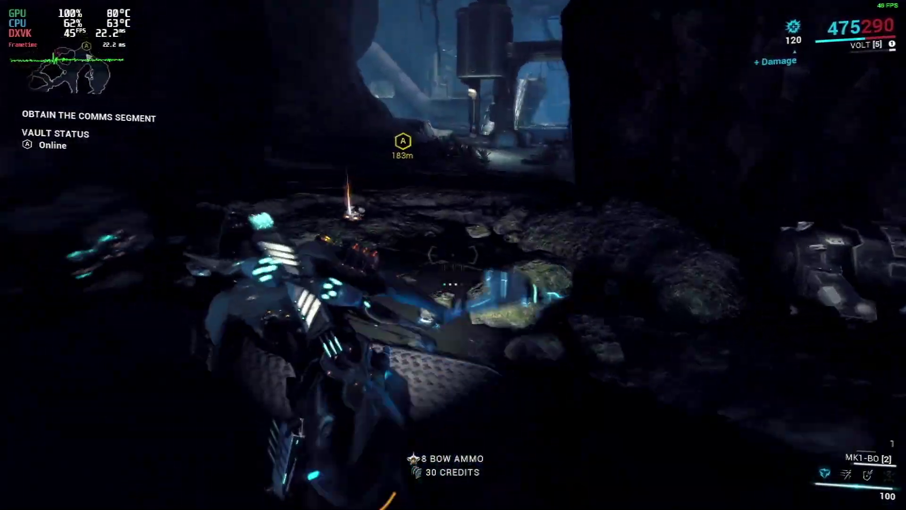
pyautogui.press('w')
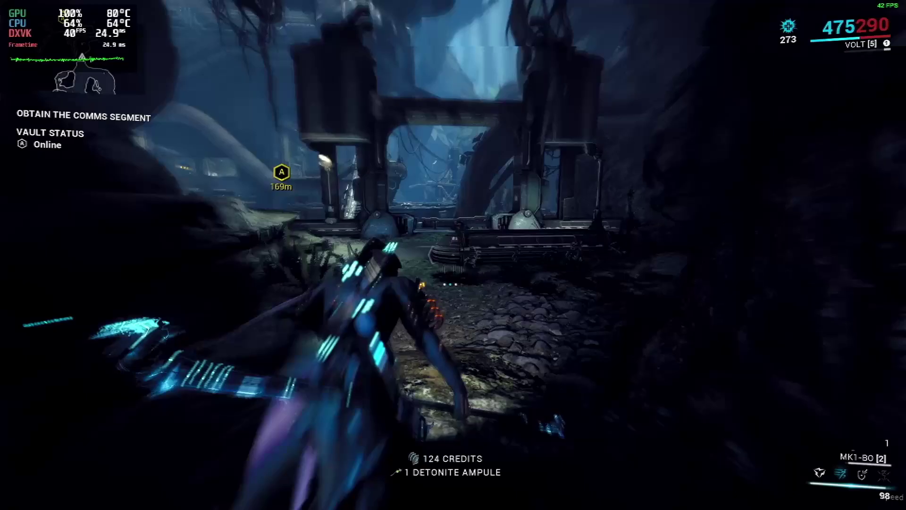
pyautogui.press('2')
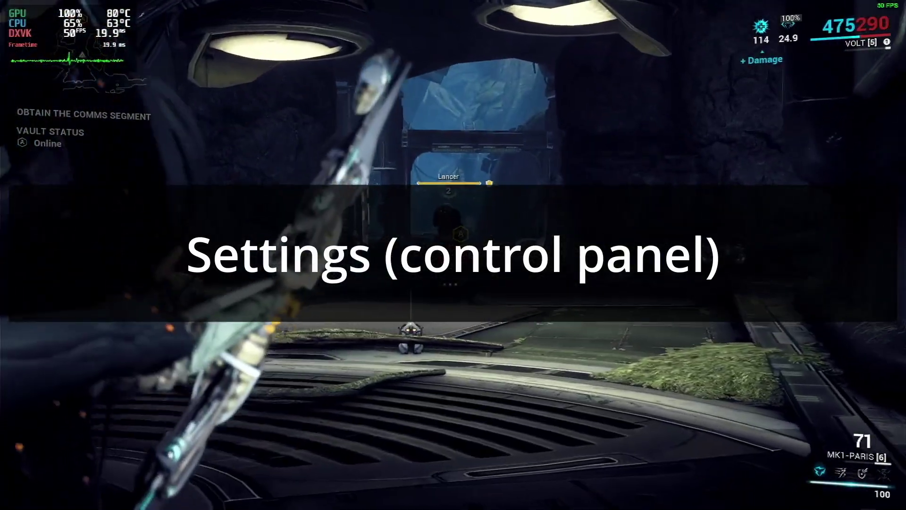
pyautogui.click(453, 255)
pyautogui.press('w')
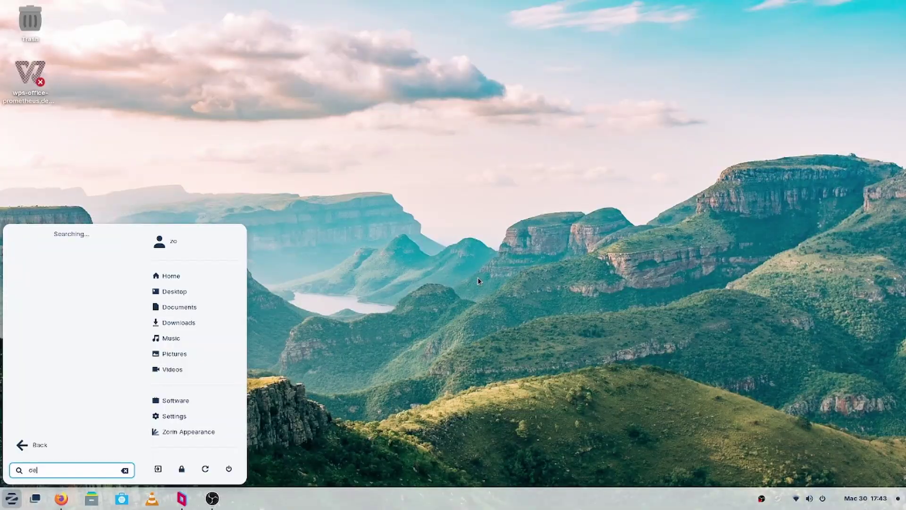
# Step: Open Default Applications from the app-menu search and bring the Settings window back
pyautogui.write('ault')
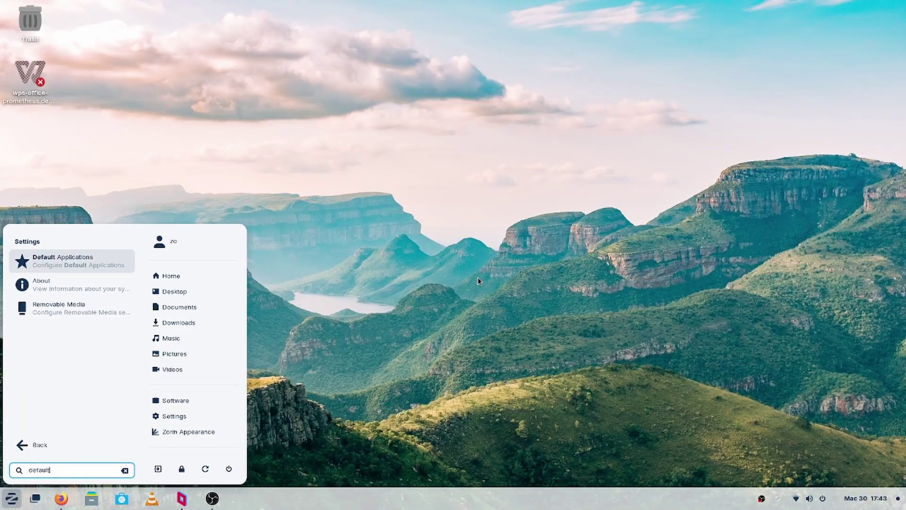
pyautogui.press('Return')
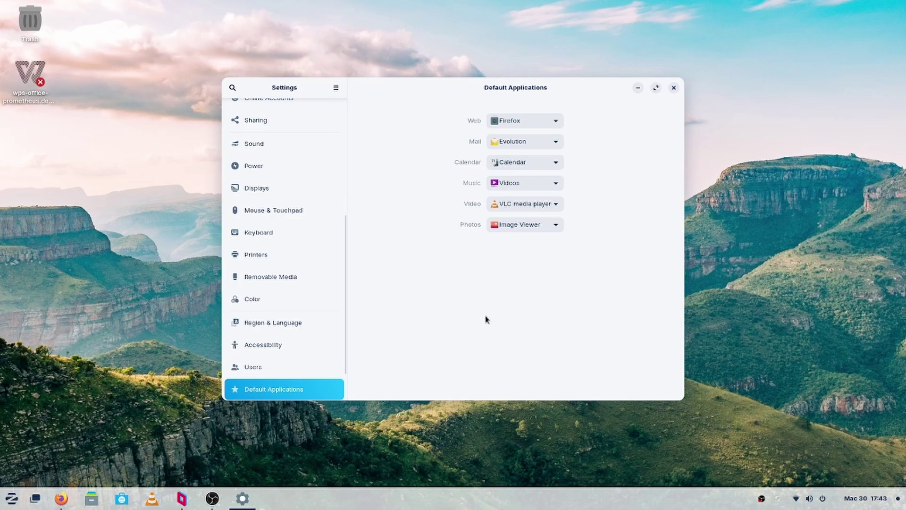
pyautogui.press('super')
pyautogui.write('sett')
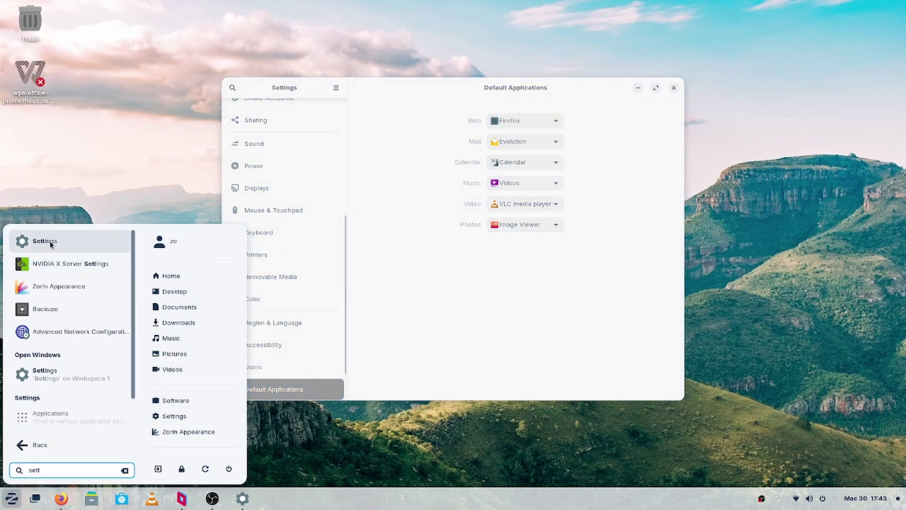
pyautogui.press('Return')
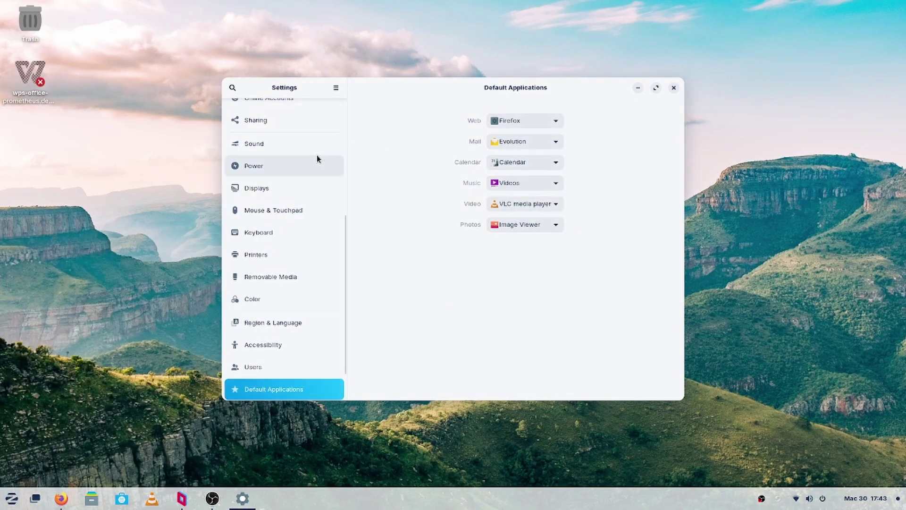
pyautogui.scroll(5, 317, 155)
pyautogui.scroll(-8, 316, 156)
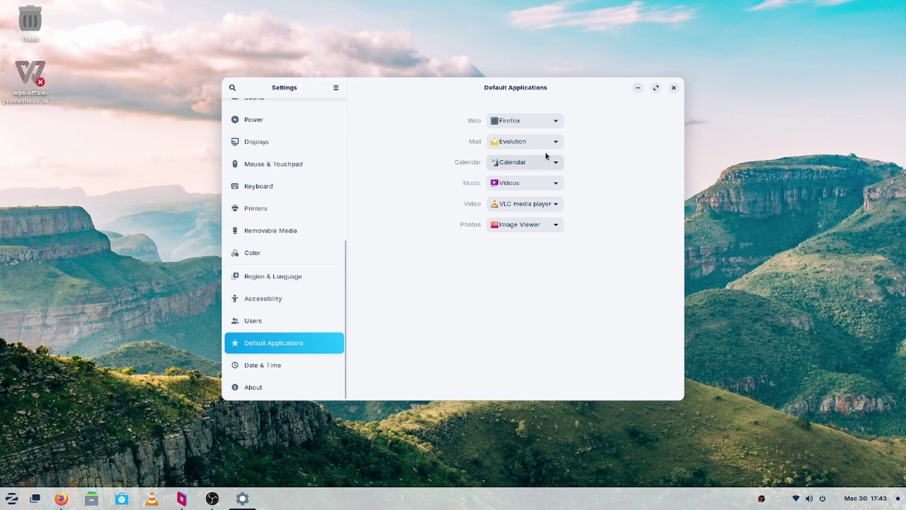
# Step: Keep Firefox, Evolution and Calendar as default web, mail and calendar apps; check the music player
pyautogui.click(528, 121)
pyautogui.click(536, 123)
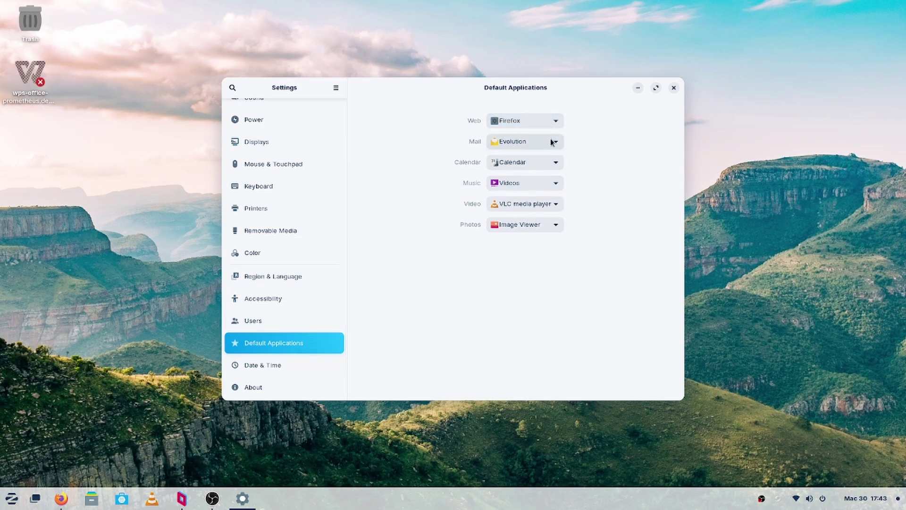
pyautogui.click(550, 141)
pyautogui.click(559, 142)
pyautogui.click(548, 162)
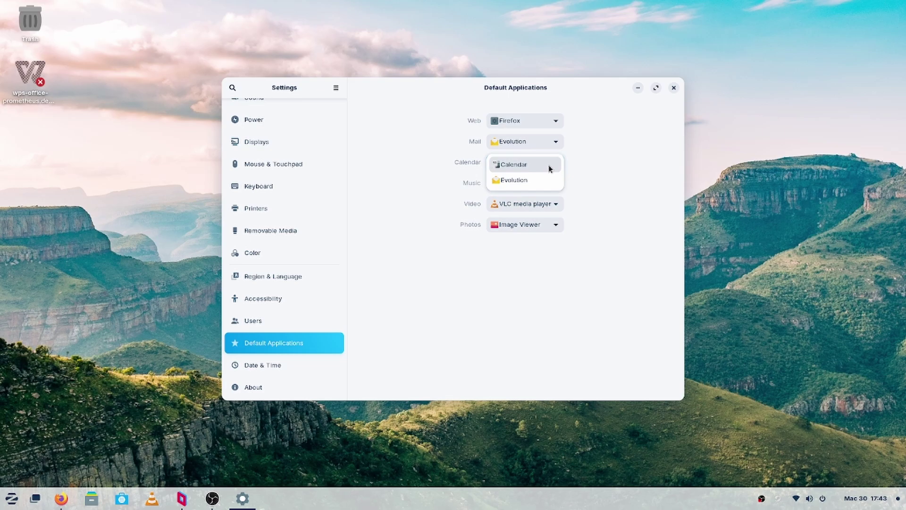
pyautogui.click(570, 170)
pyautogui.click(558, 184)
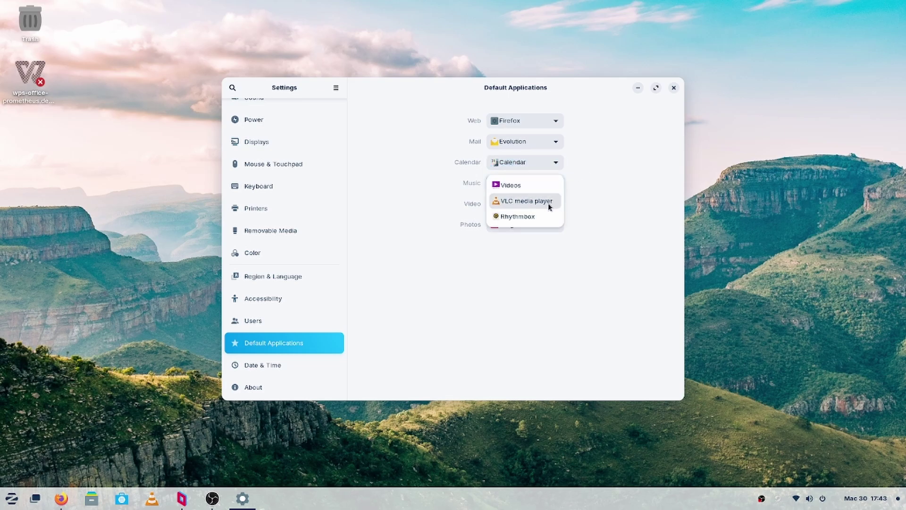
pyautogui.press('Escape')
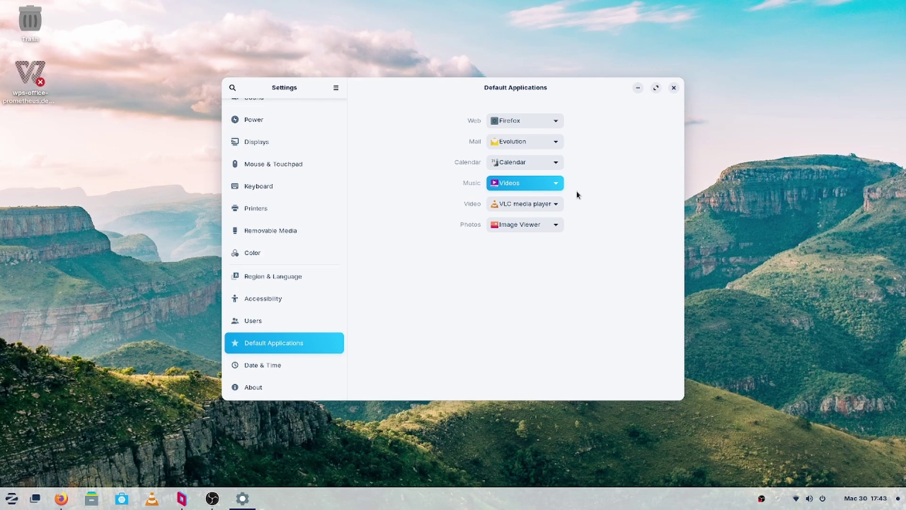
pyautogui.press('Down')
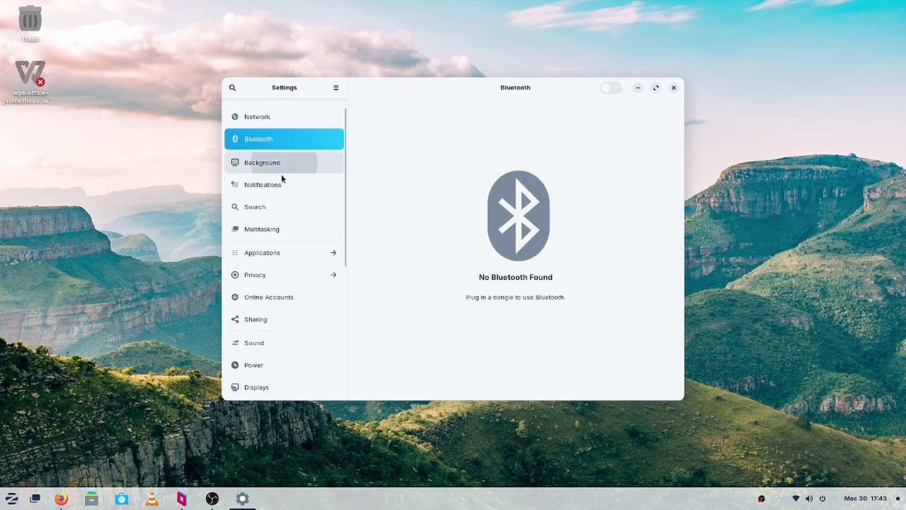
# Step: Look through Background and Multitasking, tiling the Settings window right and restoring it
pyautogui.click(280, 163)
pyautogui.scroll(-2, 542, 358)
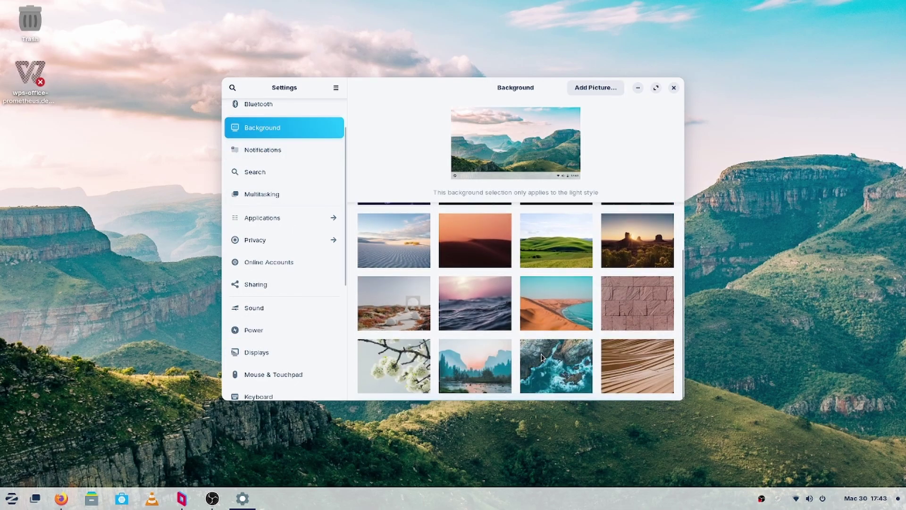
pyautogui.click(314, 193)
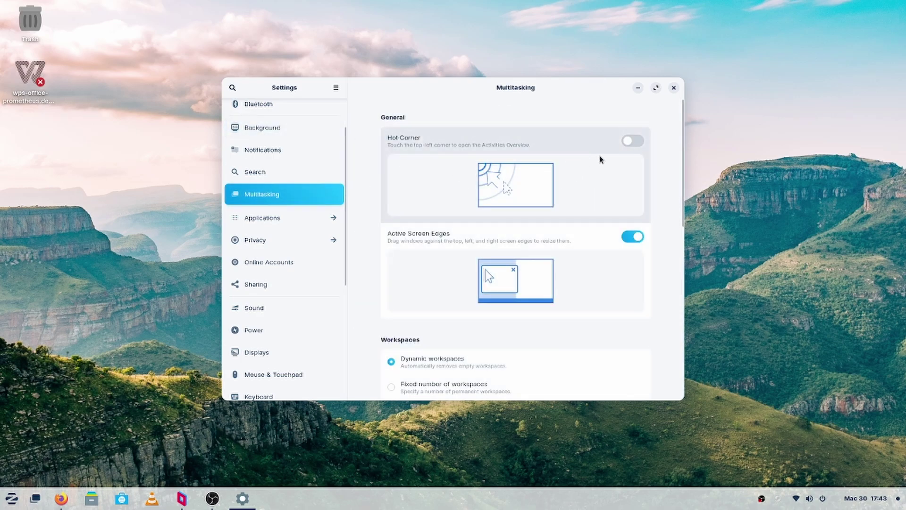
pyautogui.moveTo(585, 87); pyautogui.dragTo(905, 89)
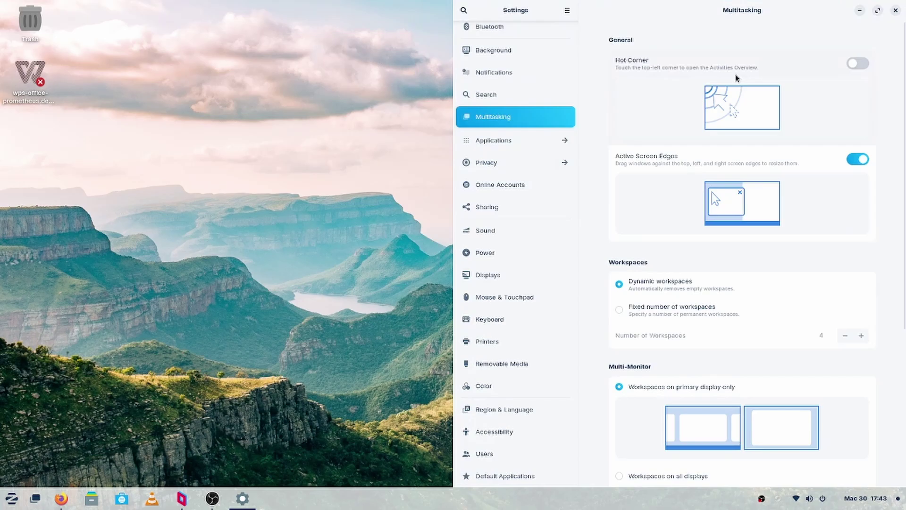
pyautogui.doubleClick(668, 10)
# Step: Scroll through the Multitasking options and go to the Applications panel
pyautogui.scroll(-3, 472, 255)
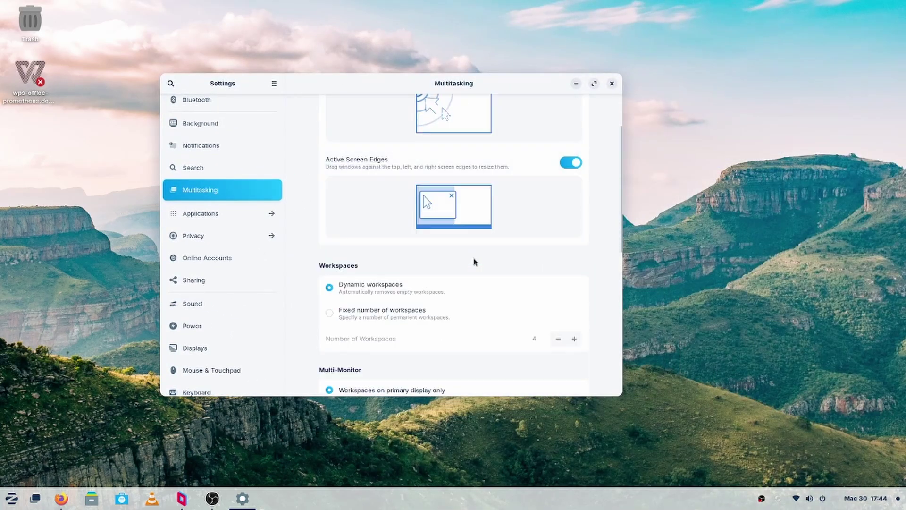
pyautogui.scroll(-10, 474, 257)
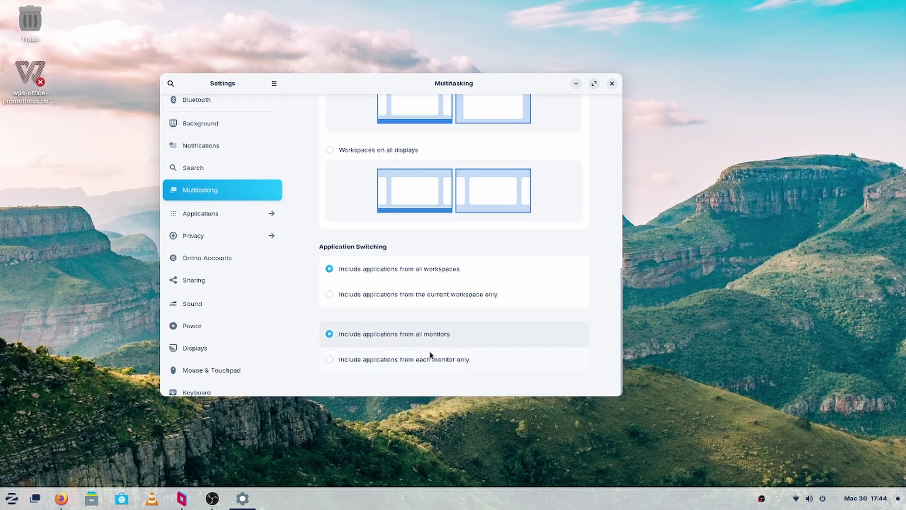
pyautogui.click(232, 215)
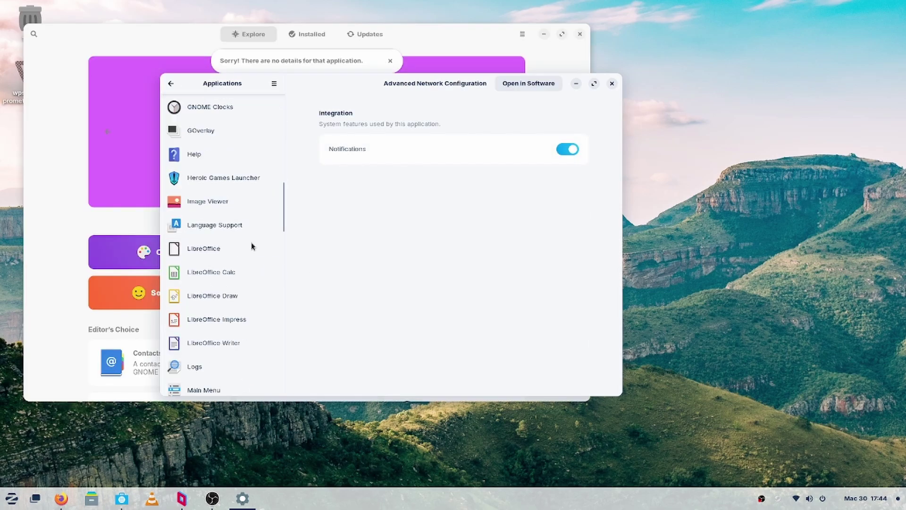
# Step: Open Heroic Games Launcher's app settings and Software page, and check its 598.8 MB storage
pyautogui.click(239, 177)
pyautogui.click(550, 84)
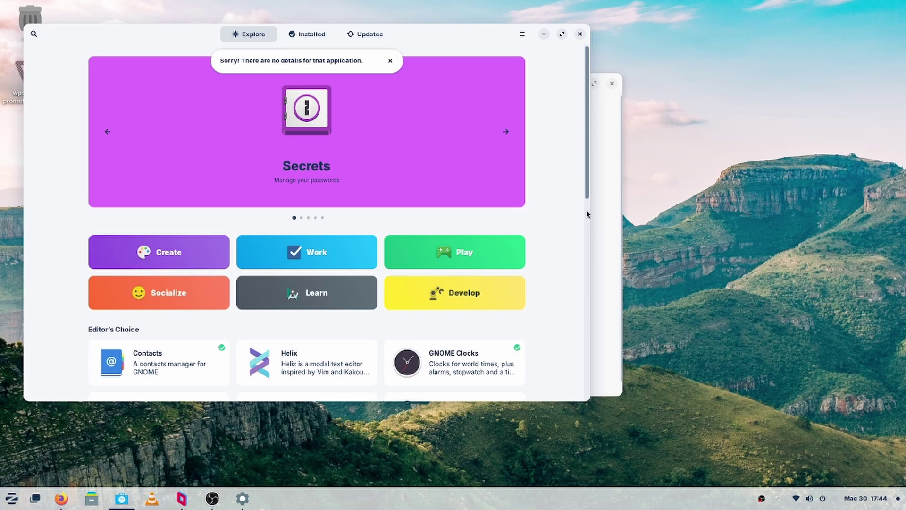
pyautogui.click(610, 188)
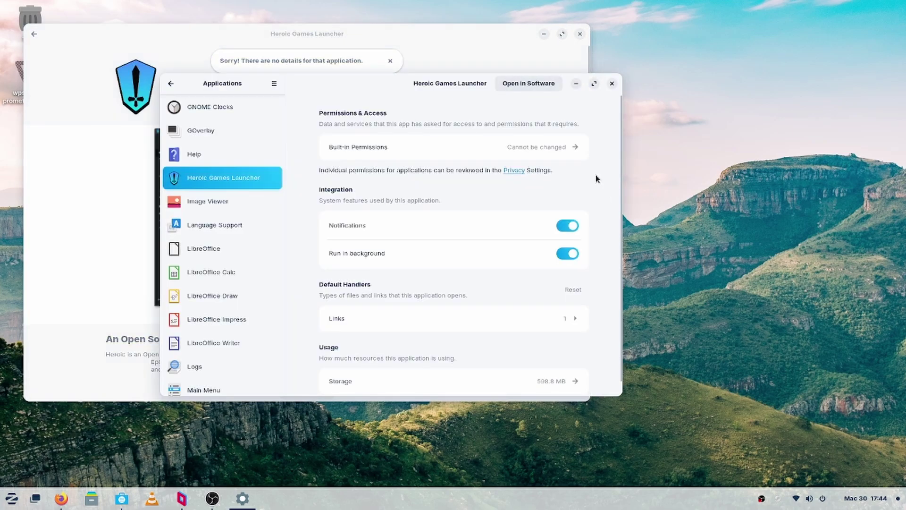
pyautogui.scroll(-1, 596, 176)
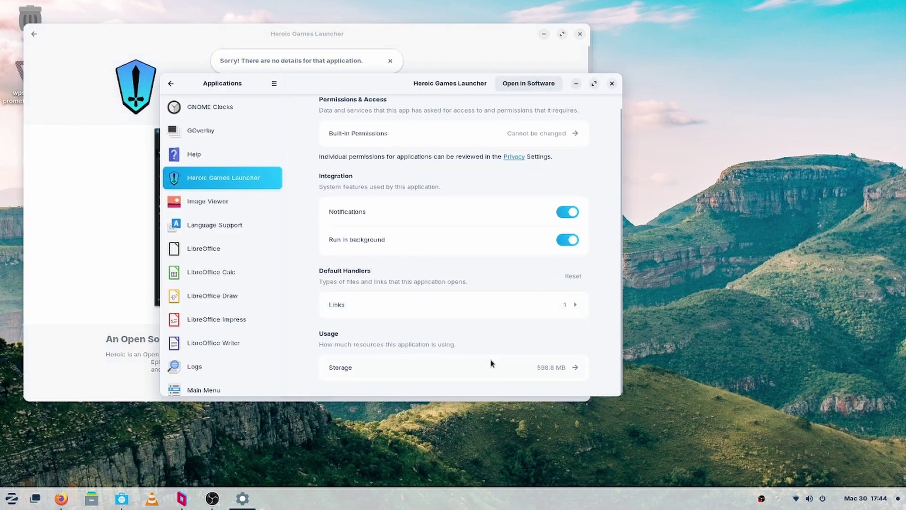
pyautogui.click(534, 364)
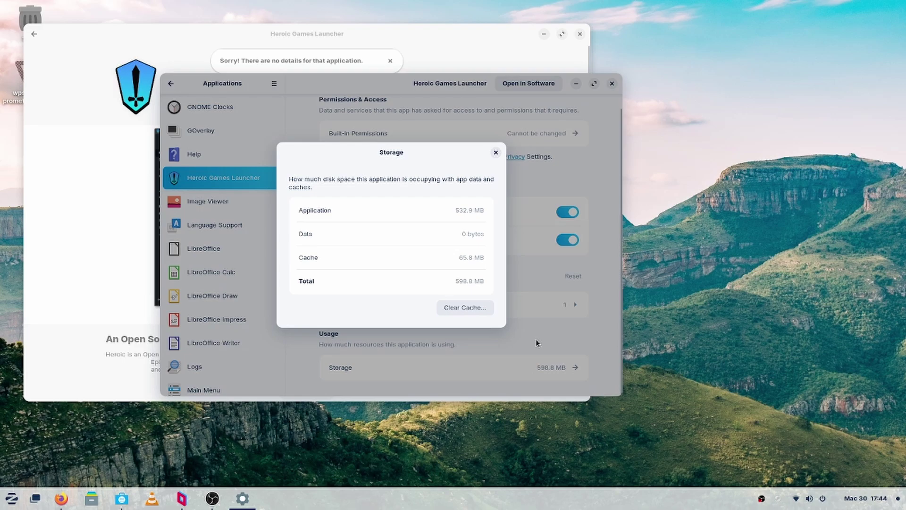
pyautogui.click(495, 153)
pyautogui.scroll(1, 548, 172)
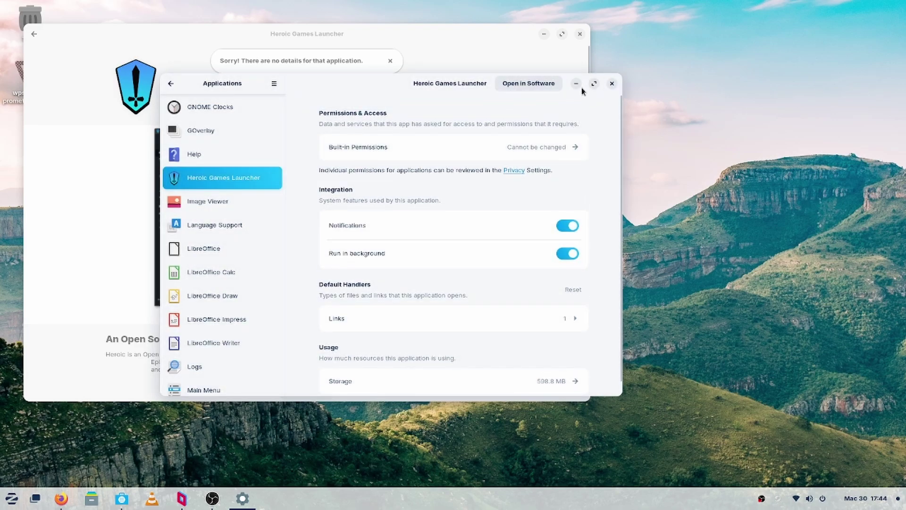
# Step: Start uninstalling Heroic Games Launcher from its store page, then cancel
pyautogui.click(446, 38)
pyautogui.click(390, 61)
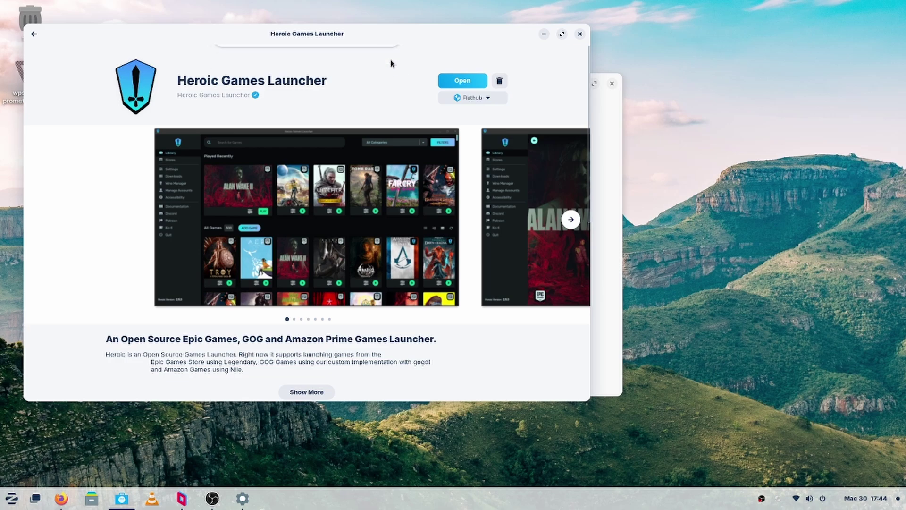
pyautogui.click(500, 81)
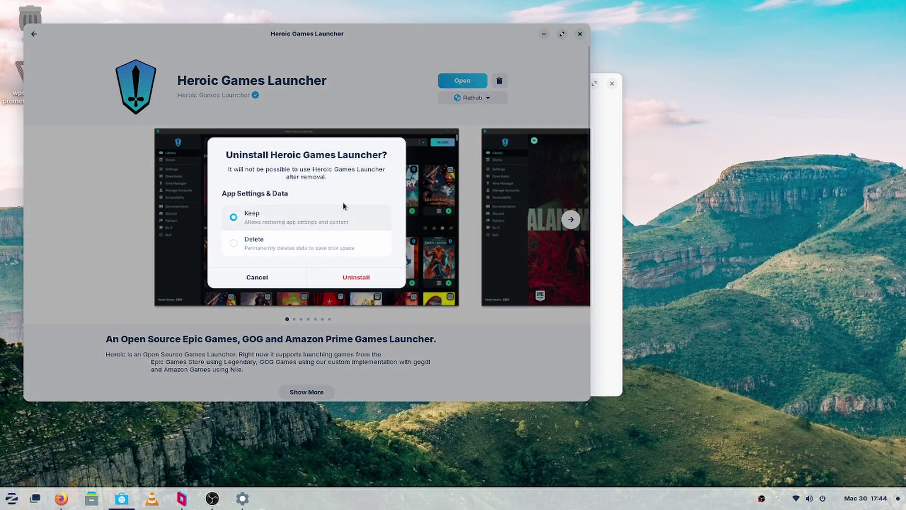
pyautogui.click(257, 278)
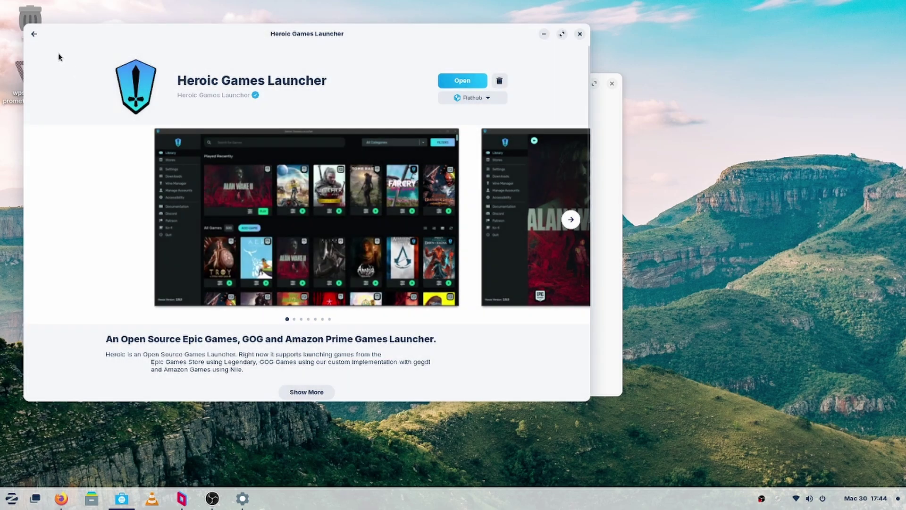
# Step: From the Installed list, begin uninstalling Heroic with its data deleted, then cancel
pyautogui.click(34, 34)
pyautogui.click(314, 36)
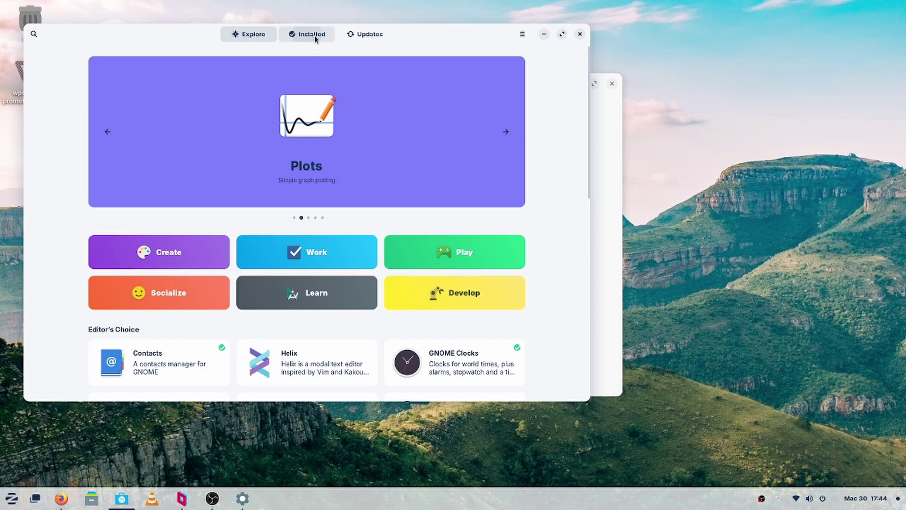
pyautogui.scroll(-4, 505, 217)
pyautogui.scroll(-5, 504, 215)
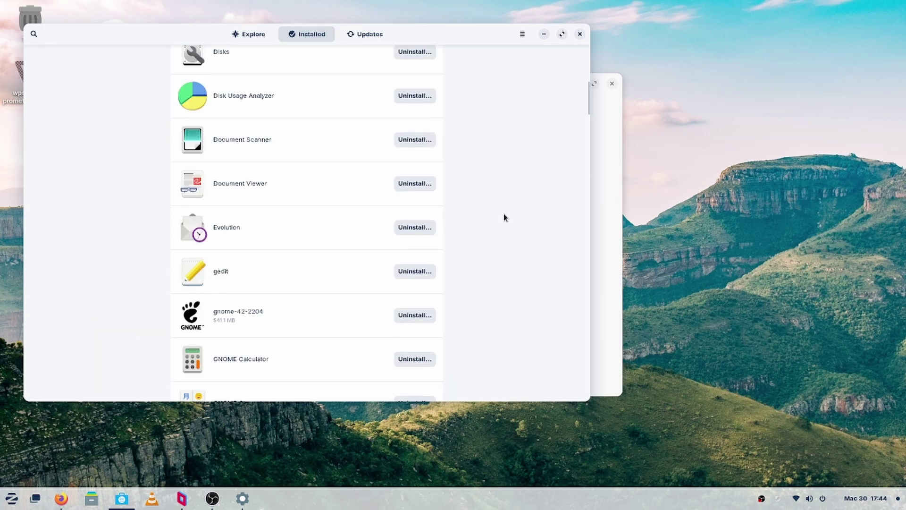
pyautogui.scroll(-10, 409, 188)
pyautogui.scroll(-4, 410, 197)
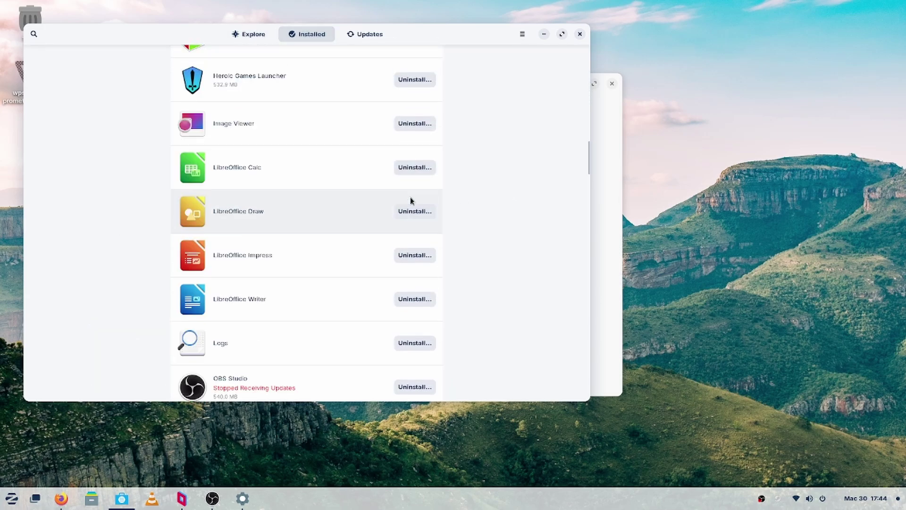
pyautogui.scroll(3, 415, 171)
pyautogui.click(416, 160)
pyautogui.click(287, 242)
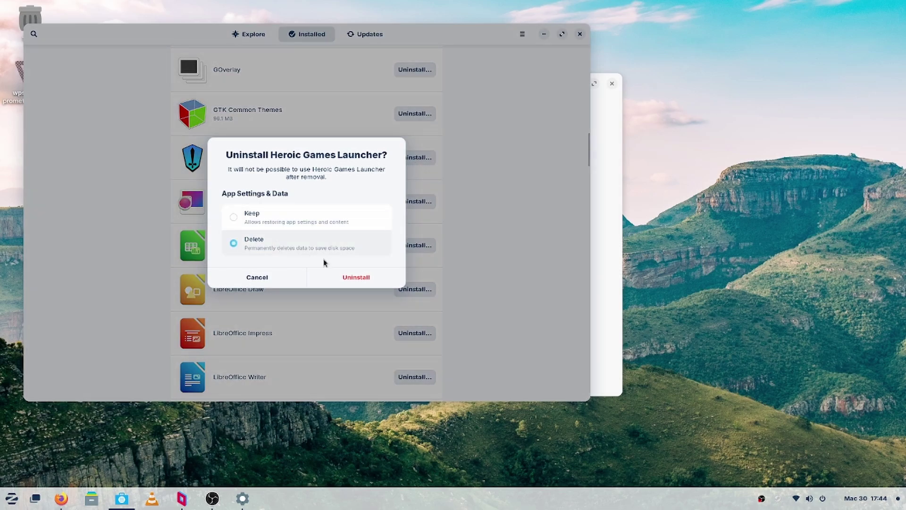
pyautogui.click(297, 276)
# Step: Close the software store and return from Privacy to the main Settings list
pyautogui.click(580, 35)
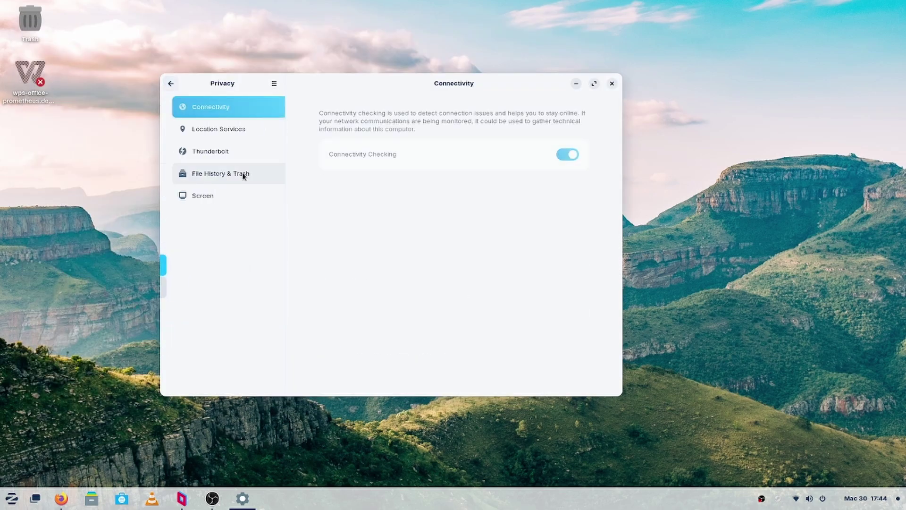
pyautogui.click(172, 84)
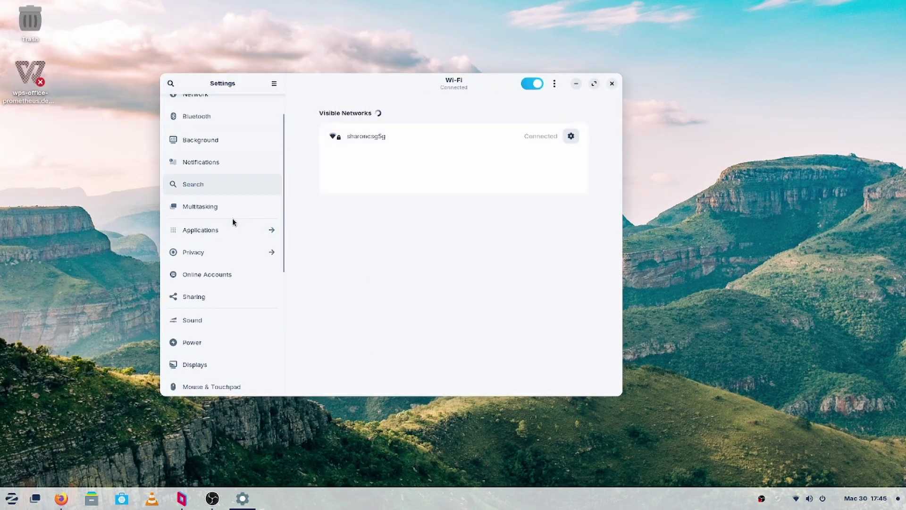
pyautogui.scroll(2, 233, 206)
pyautogui.scroll(-4, 237, 211)
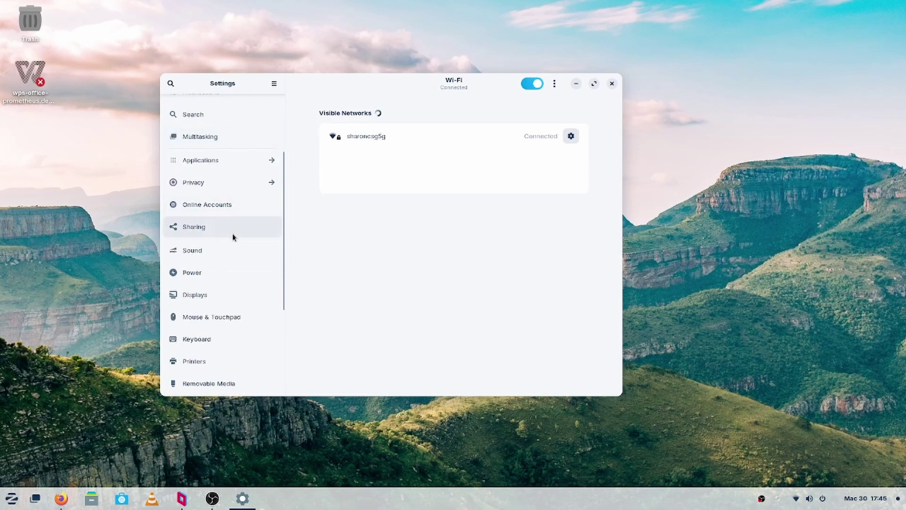
pyautogui.scroll(-3, 231, 232)
# Step: Look over Sound, then open Power: Balanced mode, screen blank Never, suspend off
pyautogui.click(236, 181)
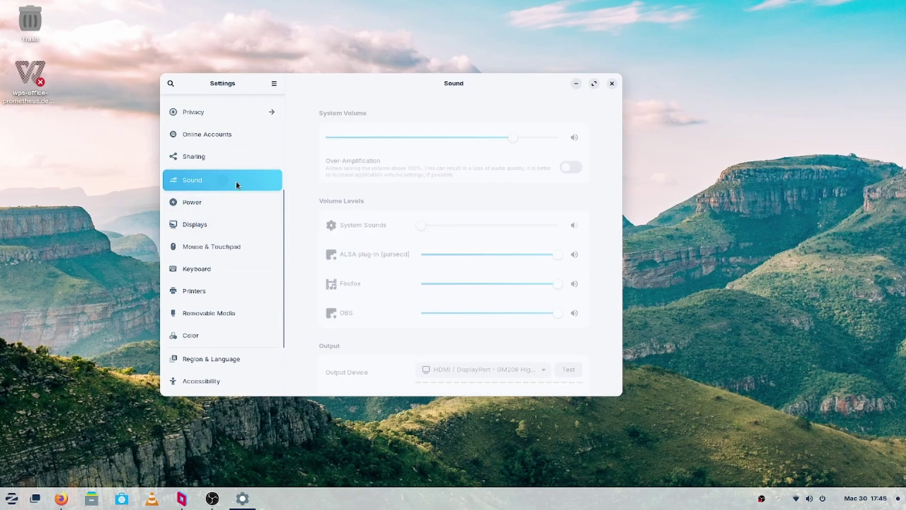
pyautogui.scroll(-5, 288, 219)
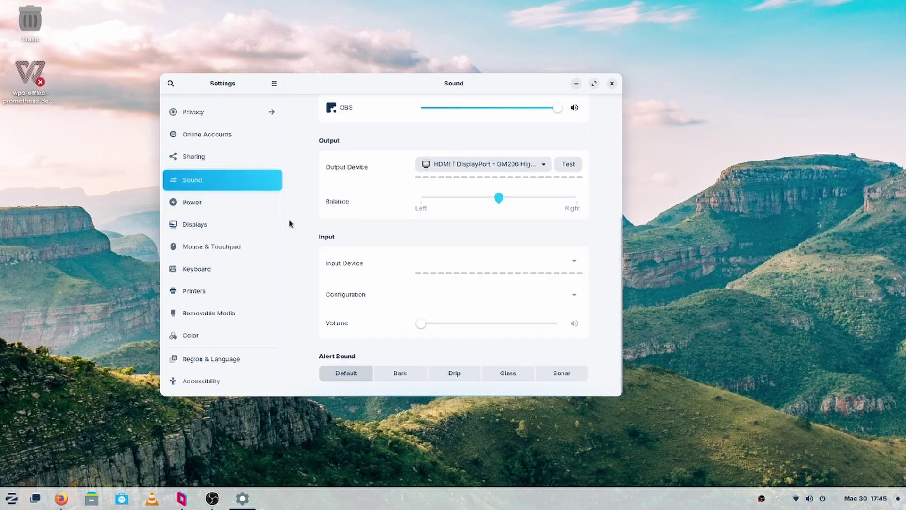
pyautogui.scroll(1, 288, 221)
pyautogui.scroll(-1, 292, 223)
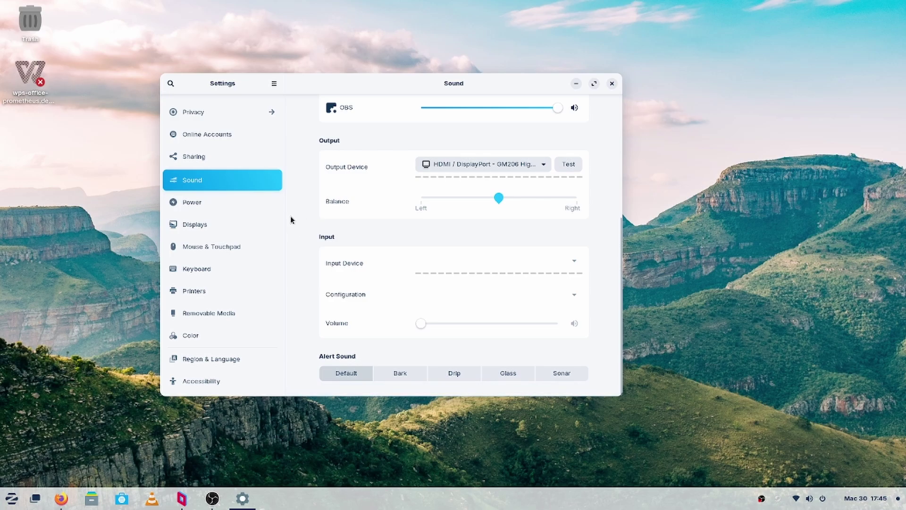
pyautogui.click(230, 202)
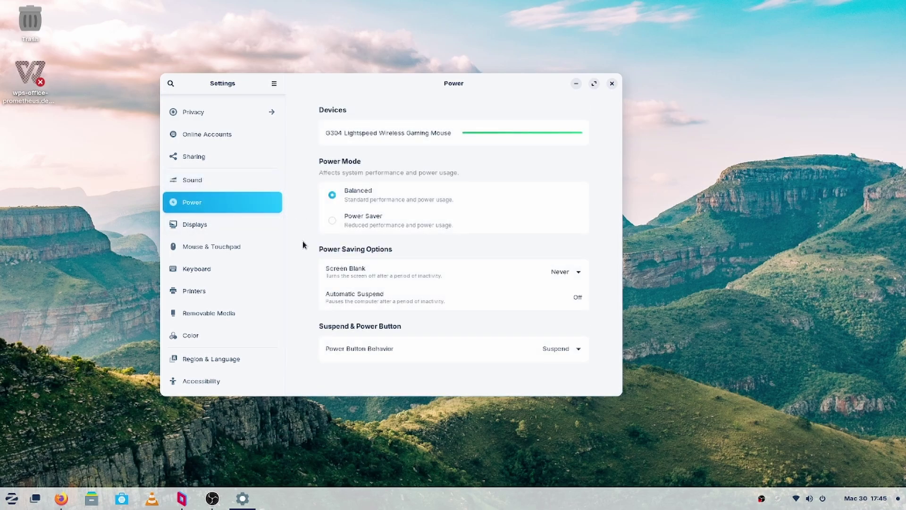
pyautogui.scroll(-3, 202, 236)
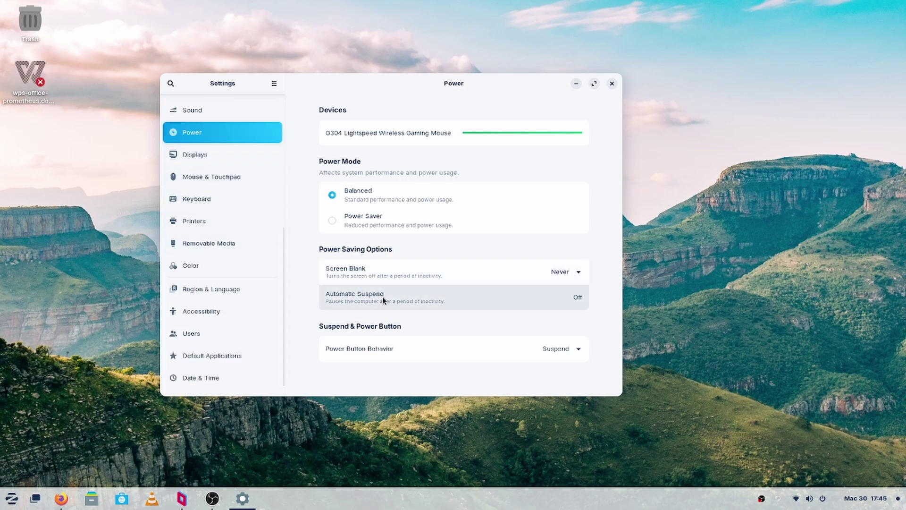
# Step: Check Displays, keeping the refresh rate at 90.00 Hz, and view Night Light
pyautogui.click(203, 158)
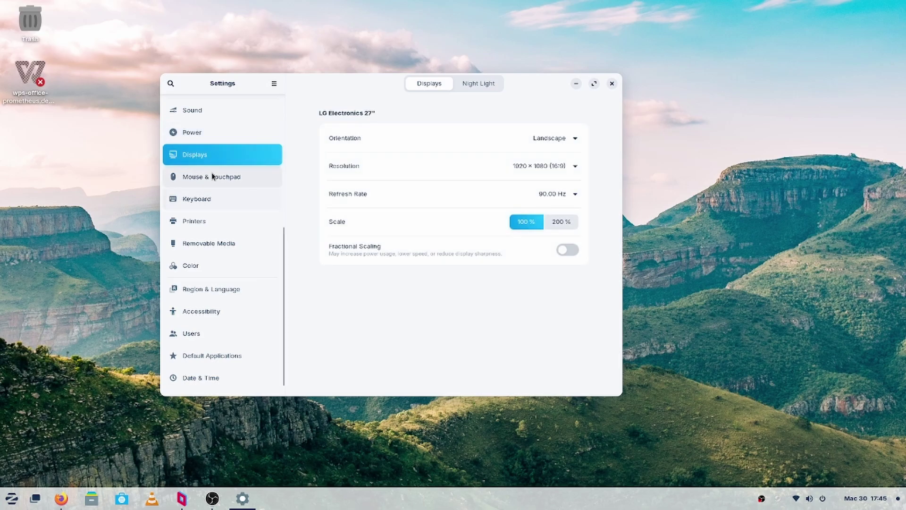
pyautogui.click(573, 194)
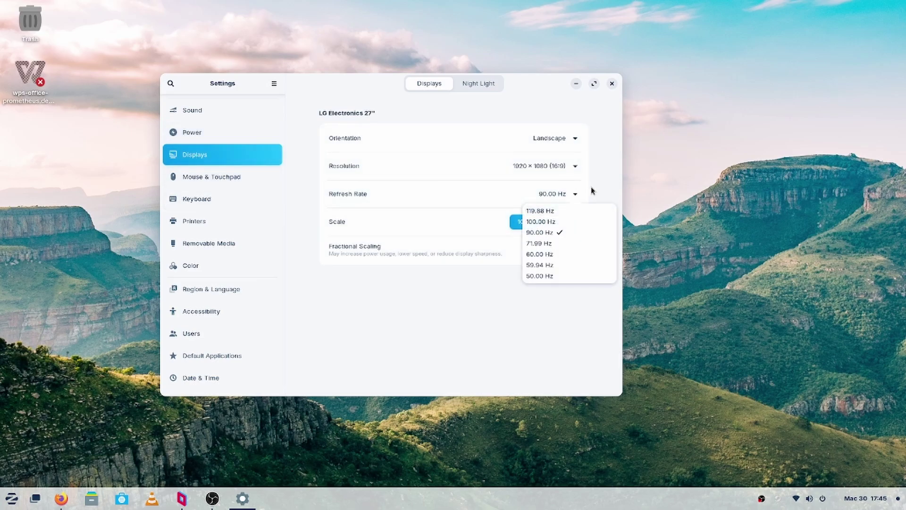
pyautogui.click(584, 151)
pyautogui.click(478, 85)
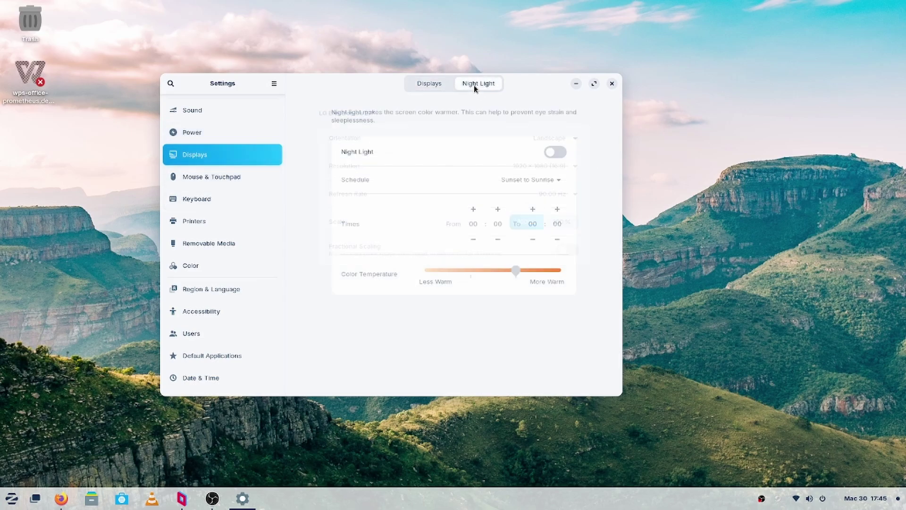
pyautogui.click(419, 85)
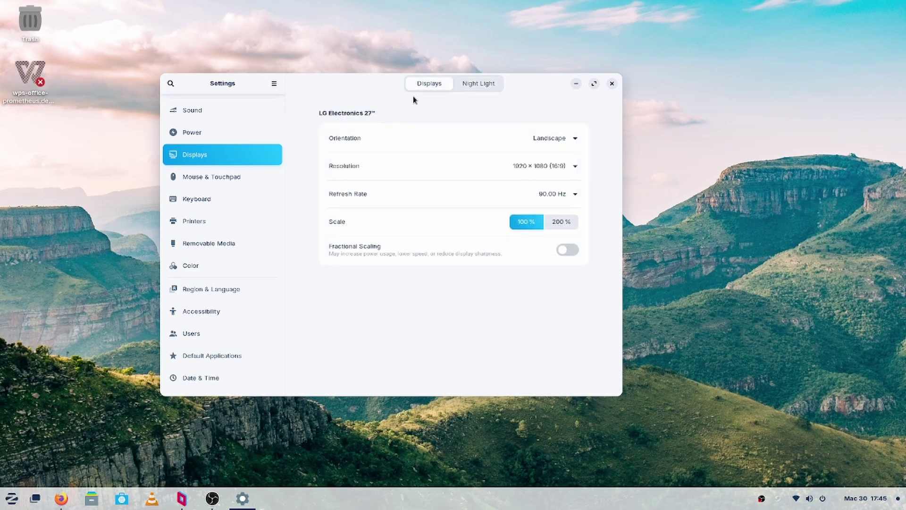
# Step: Browse the Mouse & Touchpad, Keyboard, Printers, Removable Media and Color pages
pyautogui.click(223, 179)
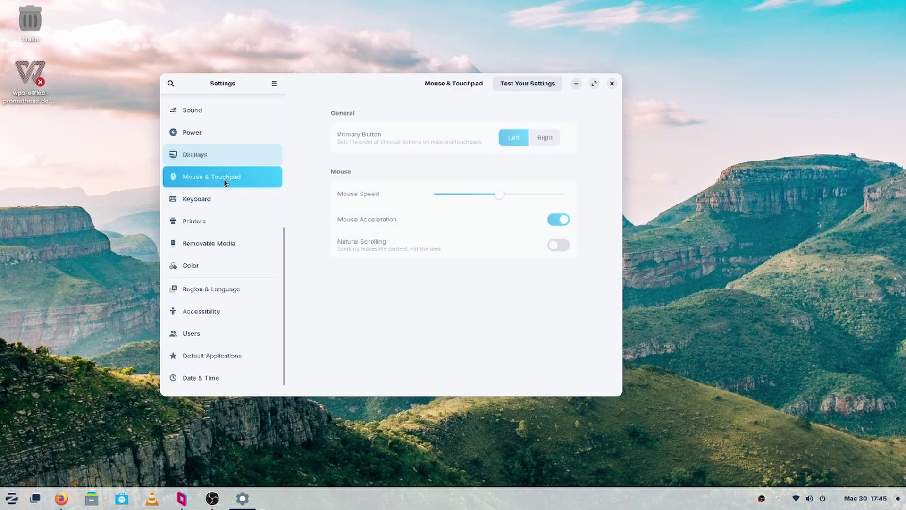
pyautogui.click(236, 209)
pyautogui.click(235, 226)
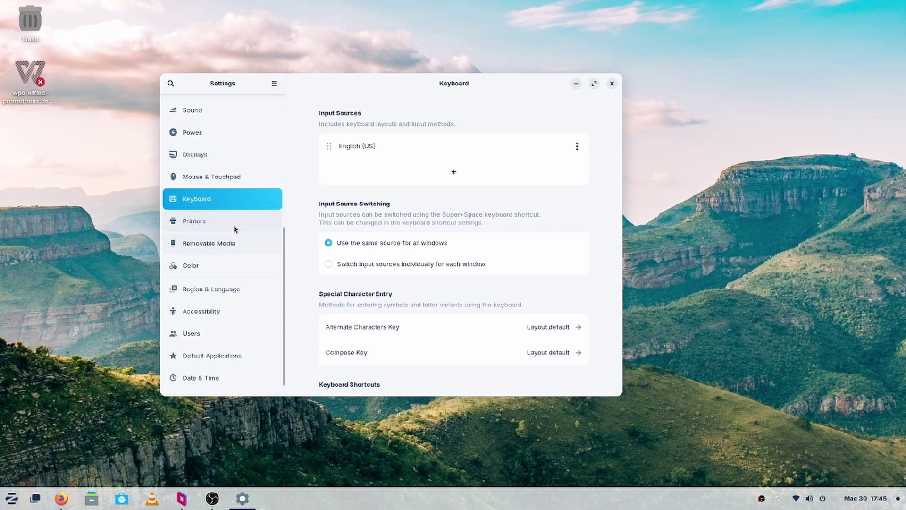
pyautogui.click(236, 246)
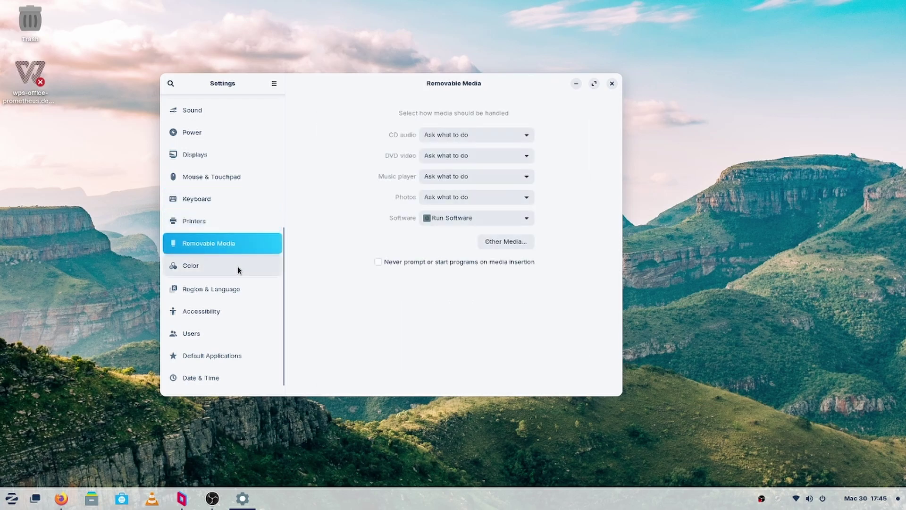
pyautogui.click(237, 267)
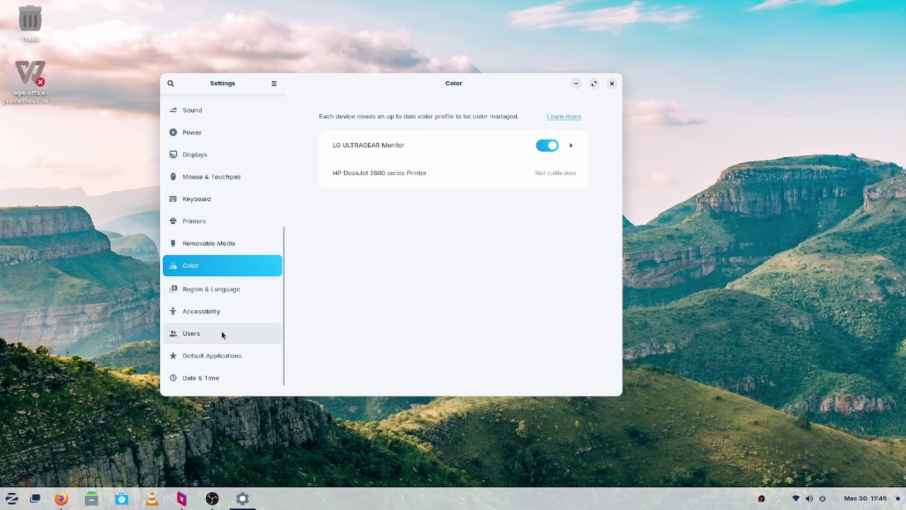
# Step: Pass through Default Applications and Date & Time to About, selecting '17.3 Core'
pyautogui.click(226, 352)
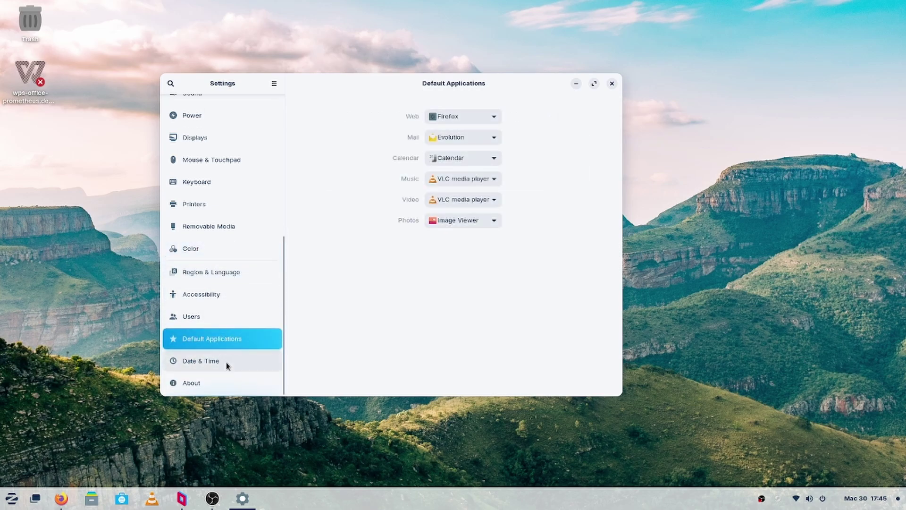
pyautogui.click(229, 363)
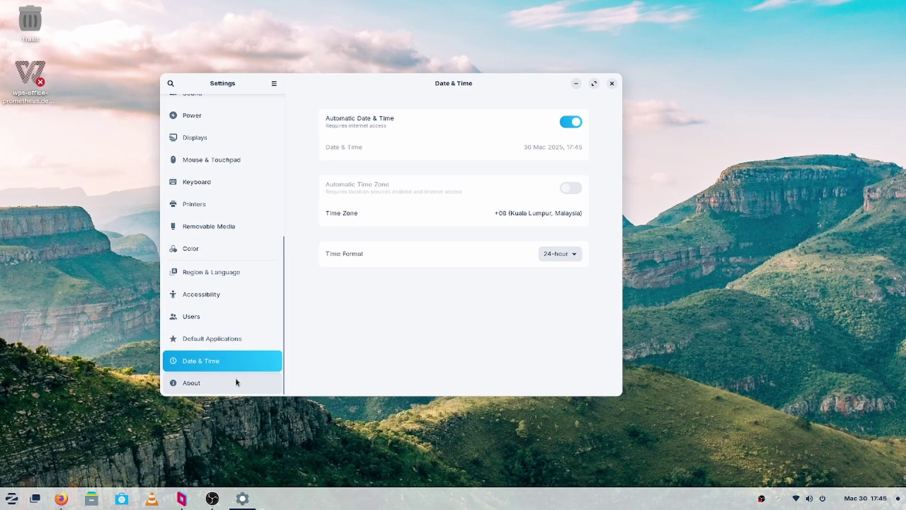
pyautogui.click(236, 380)
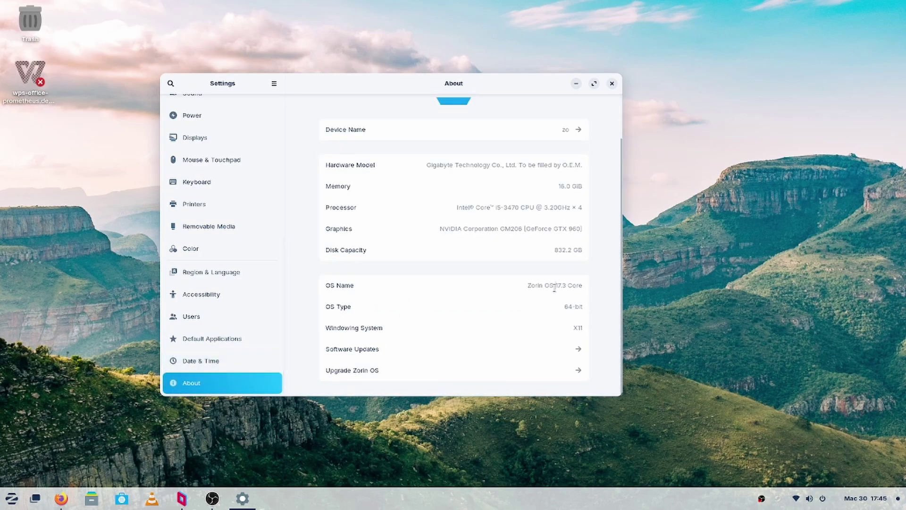
pyautogui.moveTo(555, 287); pyautogui.dragTo(581, 289)
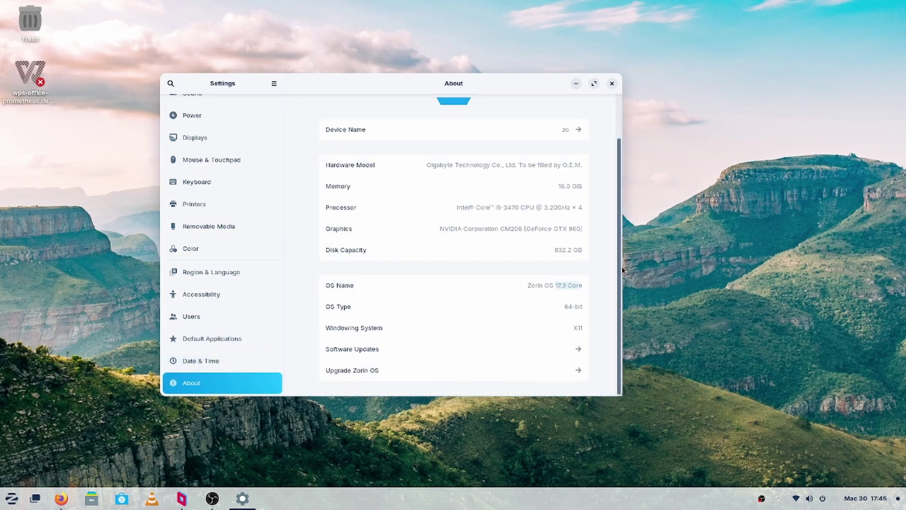
# Step: Close Settings, then switch Dark Mode on and back off from the quick settings panel
pyautogui.click(613, 83)
pyautogui.click(814, 498)
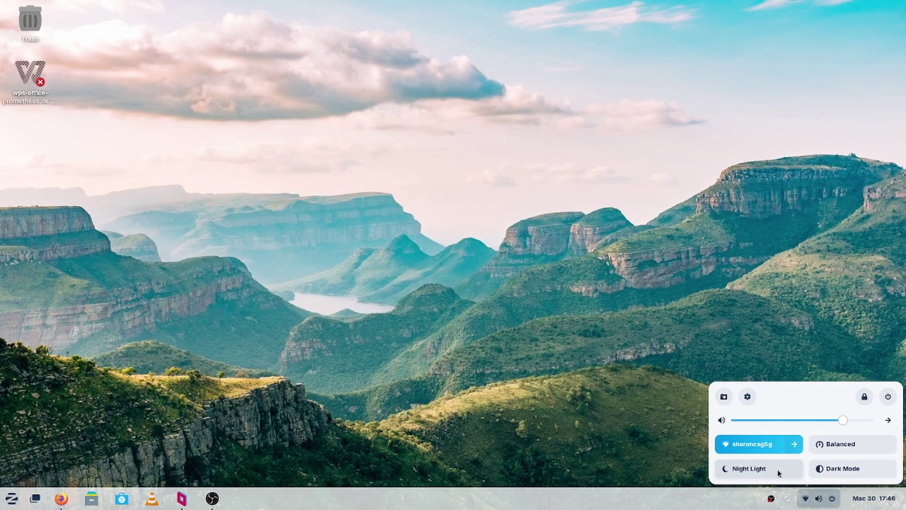
pyautogui.click(843, 469)
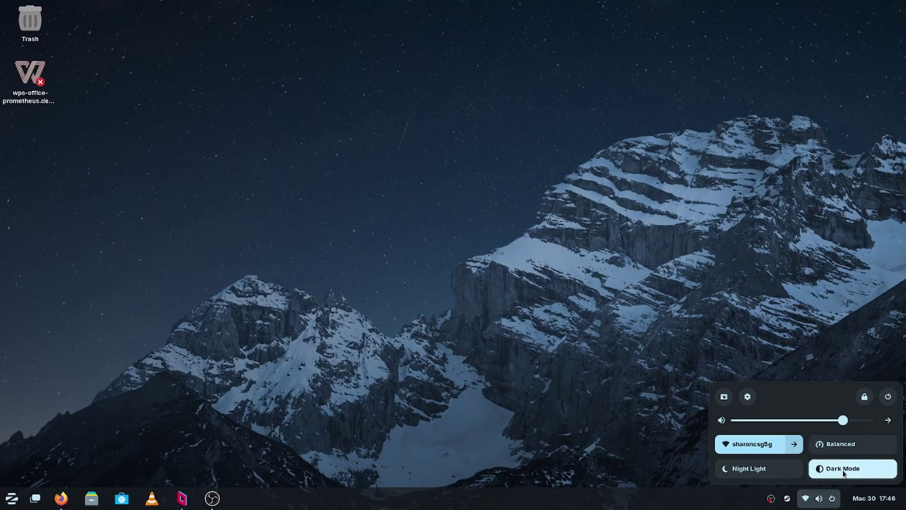
pyautogui.click(843, 470)
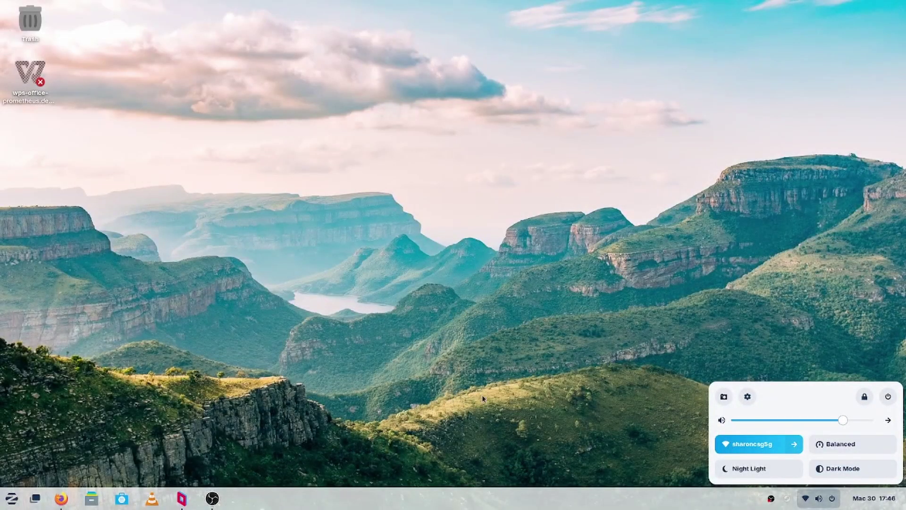
pyautogui.click(618, 392)
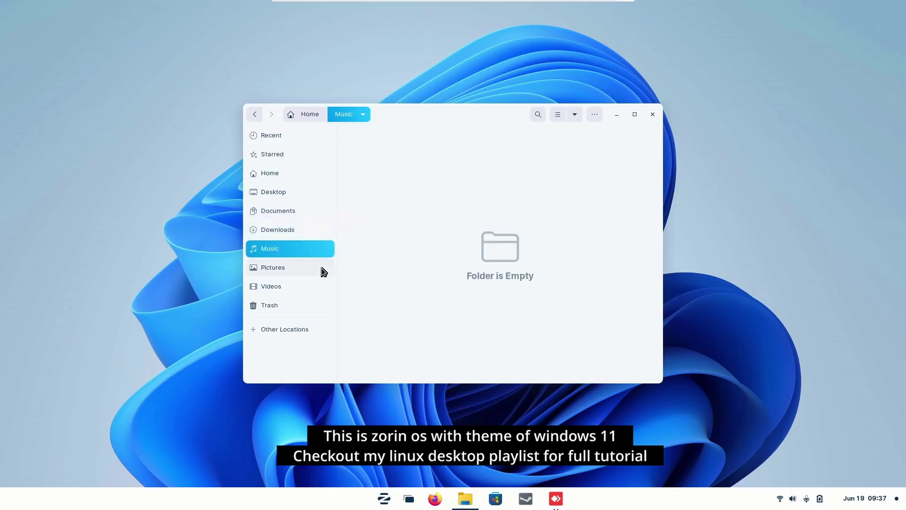
# Step: Browse the Pictures, Downloads, Documents, Desktop and Home folders in Files
pyautogui.click(321, 267)
pyautogui.click(309, 230)
pyautogui.click(305, 210)
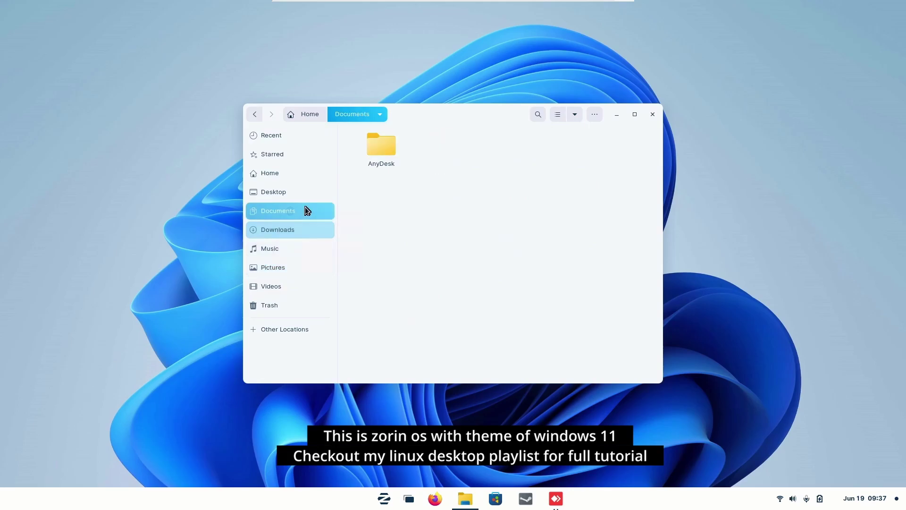
pyautogui.click(316, 192)
pyautogui.click(316, 175)
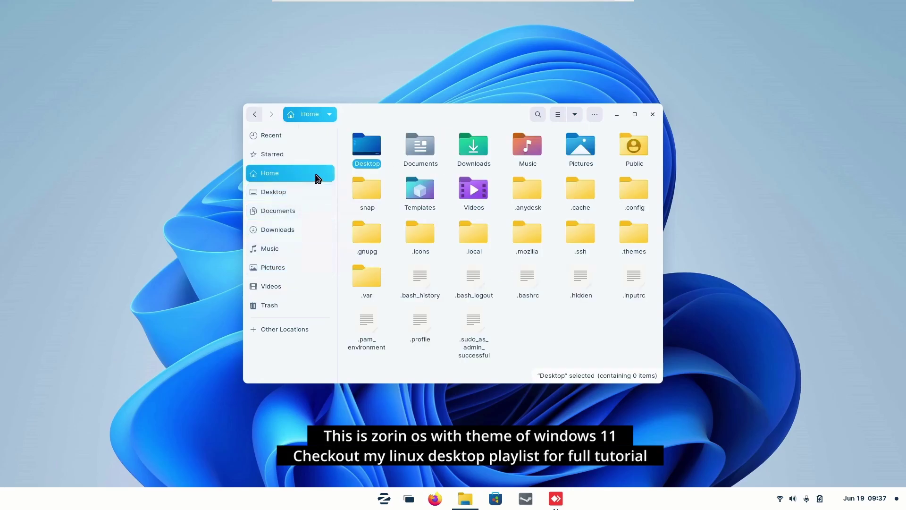
# Step: Close Files, then bring up and dismiss the desktop's right-click menu
pyautogui.click(654, 115)
pyautogui.rightClick(744, 189)
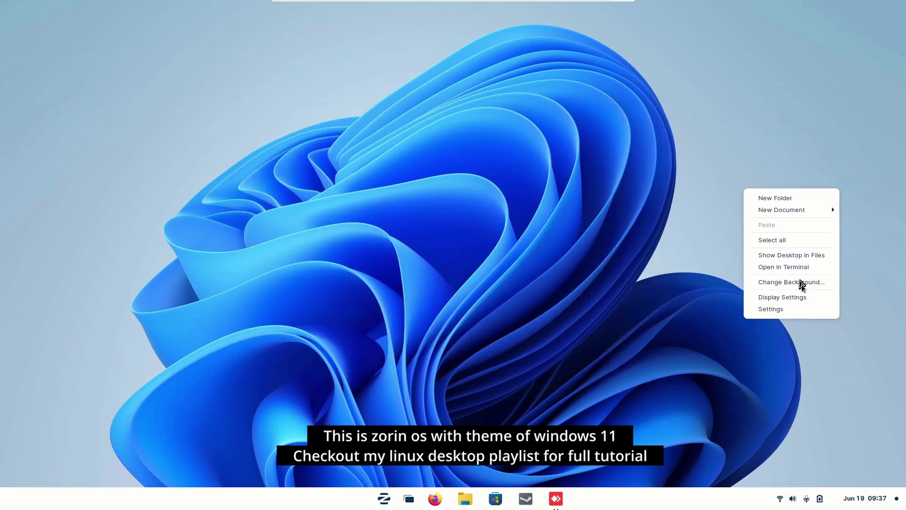
pyautogui.click(795, 367)
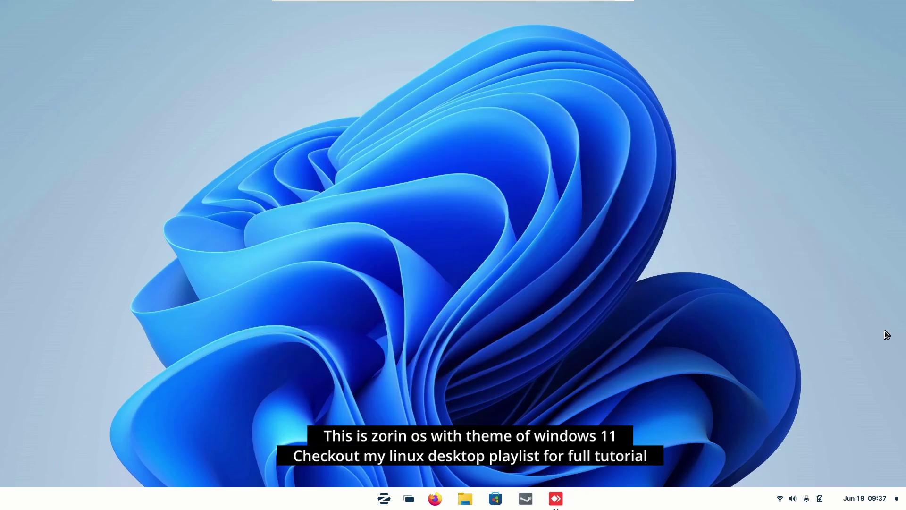